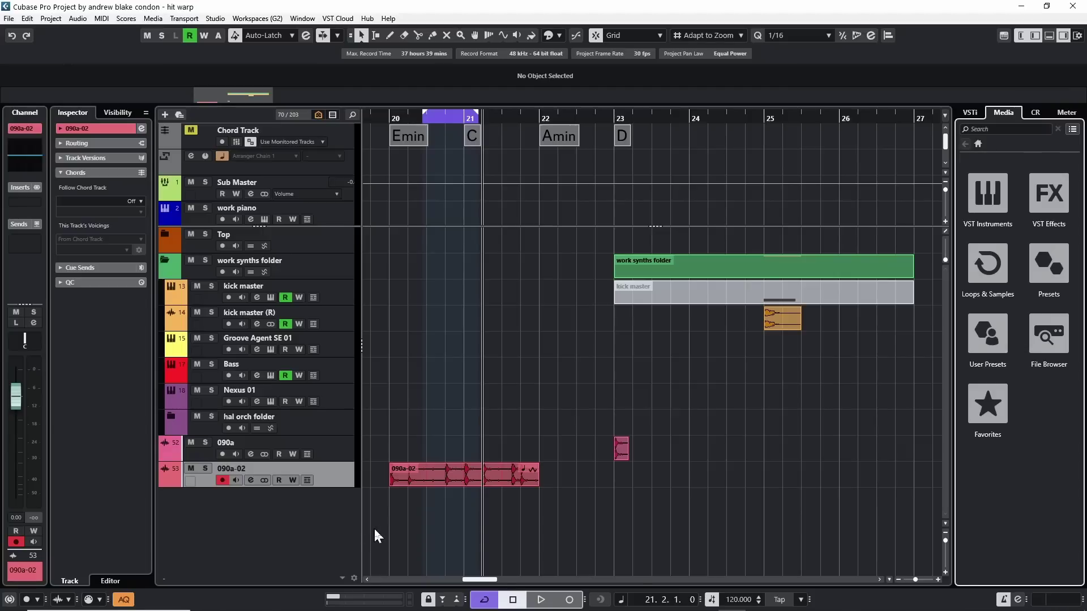
# Step: Open the 090a-02 drum loop in the Sample Editor and reveal its Hitpoints settings
pyautogui.click(425, 473)
pyautogui.doubleClick(424, 471)
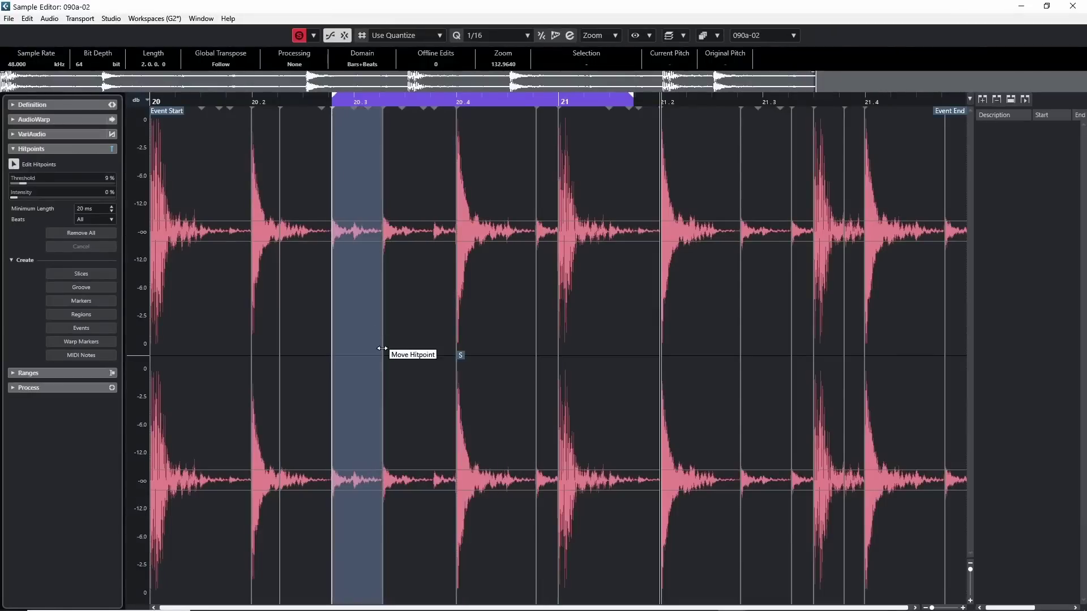
pyautogui.click(42, 148)
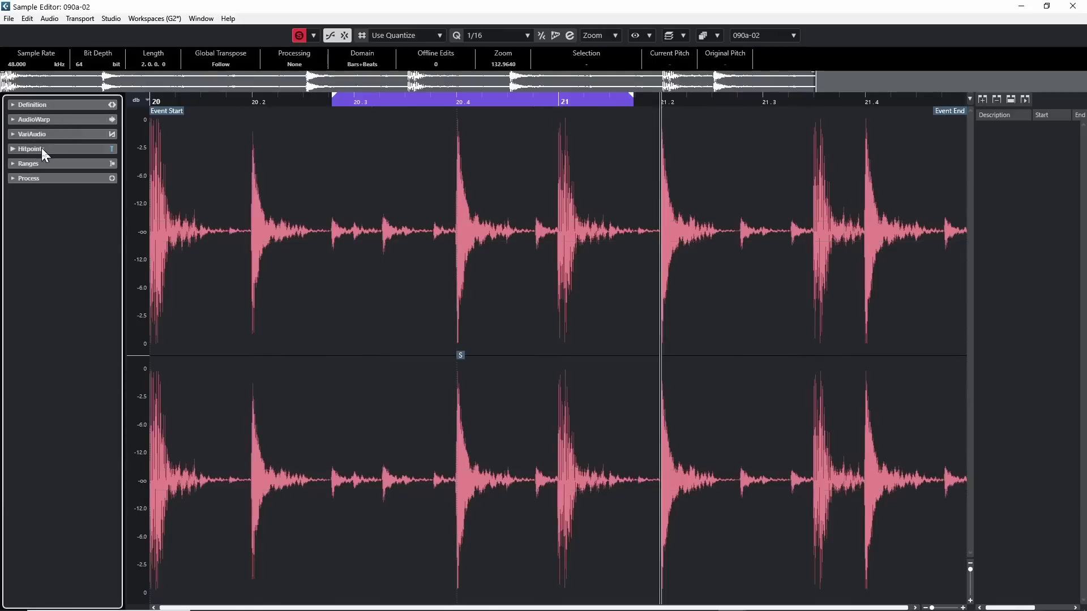
pyautogui.click(42, 148)
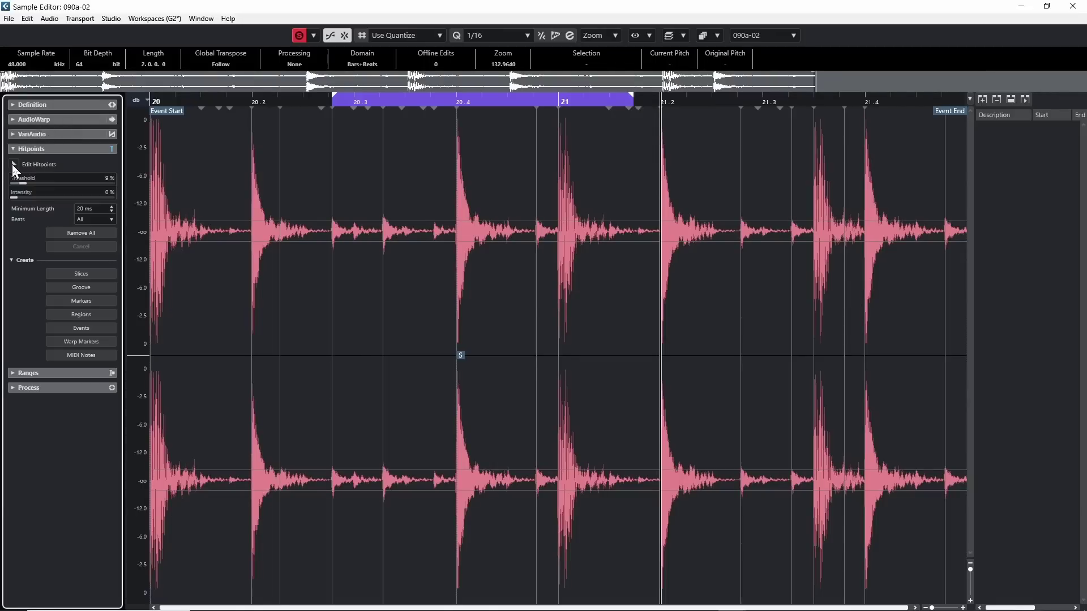
# Step: Enable Edit Hitpoints, shift the hitpoint near 20.3 slightly later, then remove all hitpoints
pyautogui.click(13, 164)
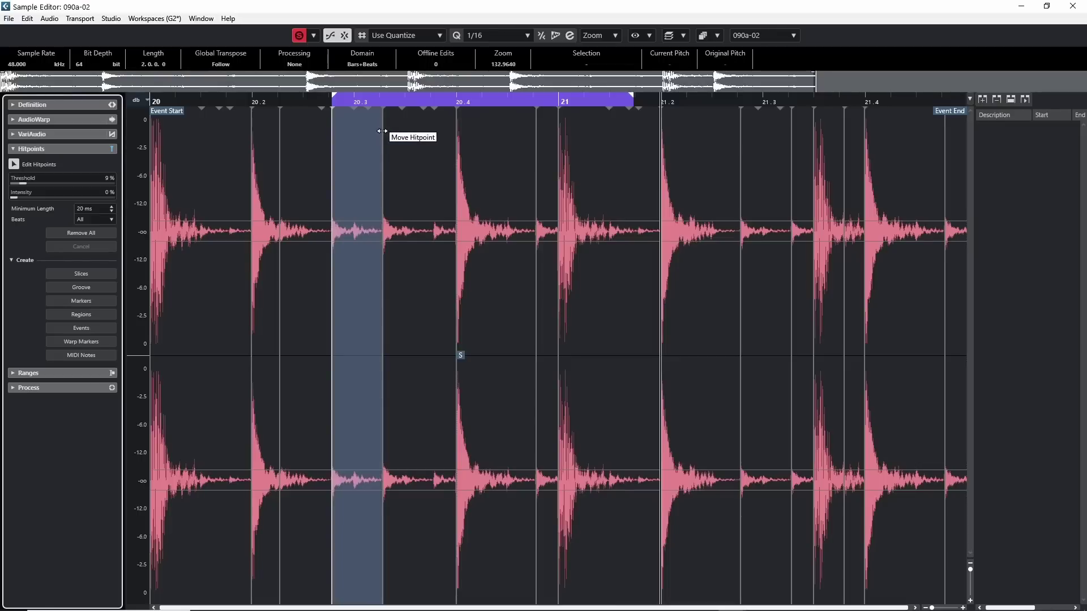
pyautogui.moveTo(382, 130); pyautogui.dragTo(410, 179)
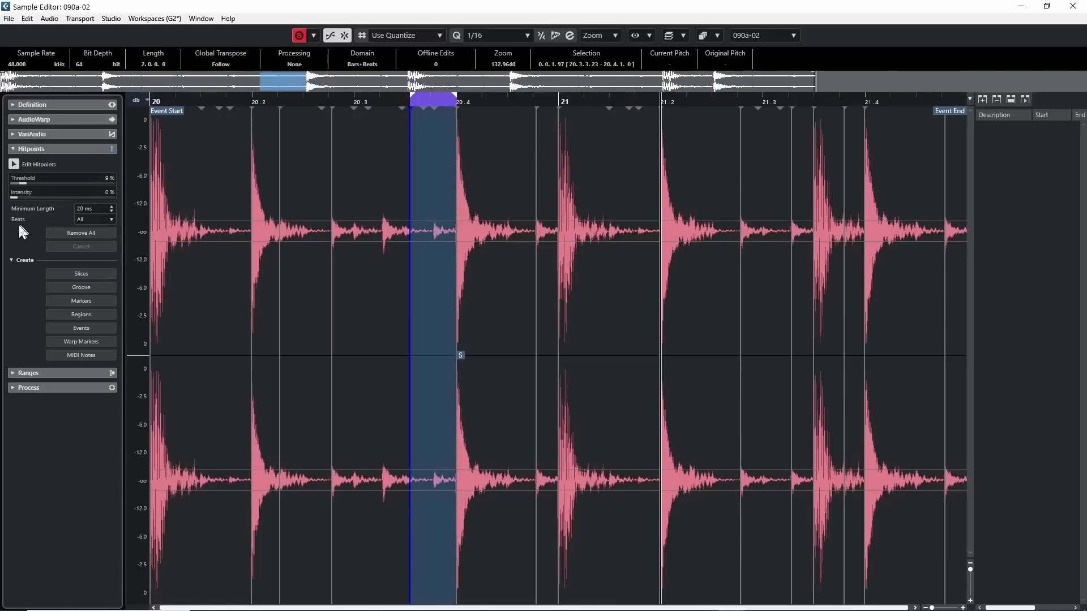
pyautogui.click(79, 234)
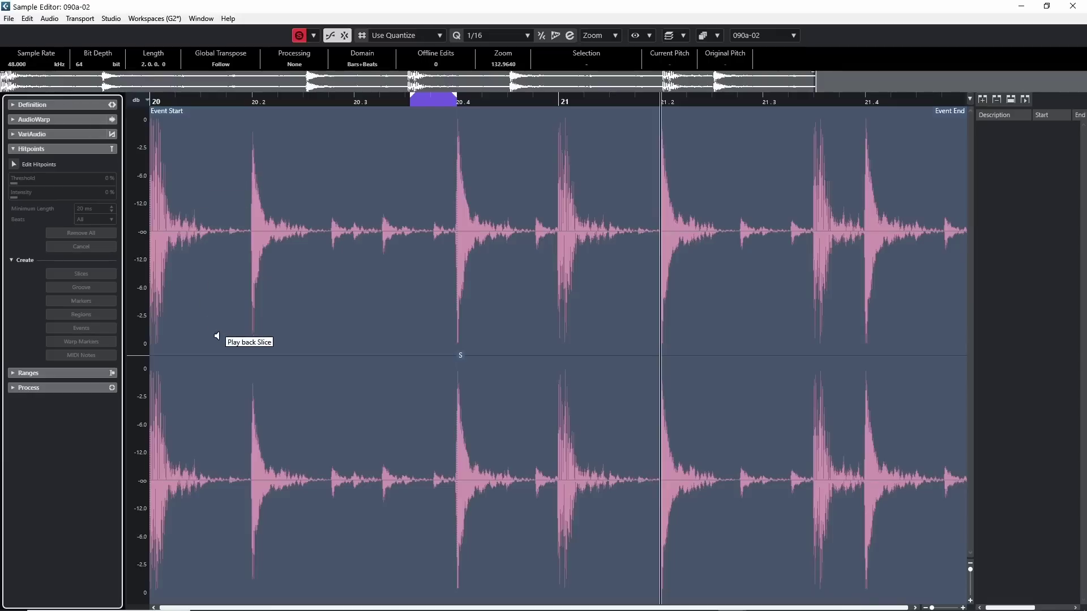
# Step: Re-detect hitpoints, shift one slightly earlier, and clear them all again
pyautogui.click(14, 164)
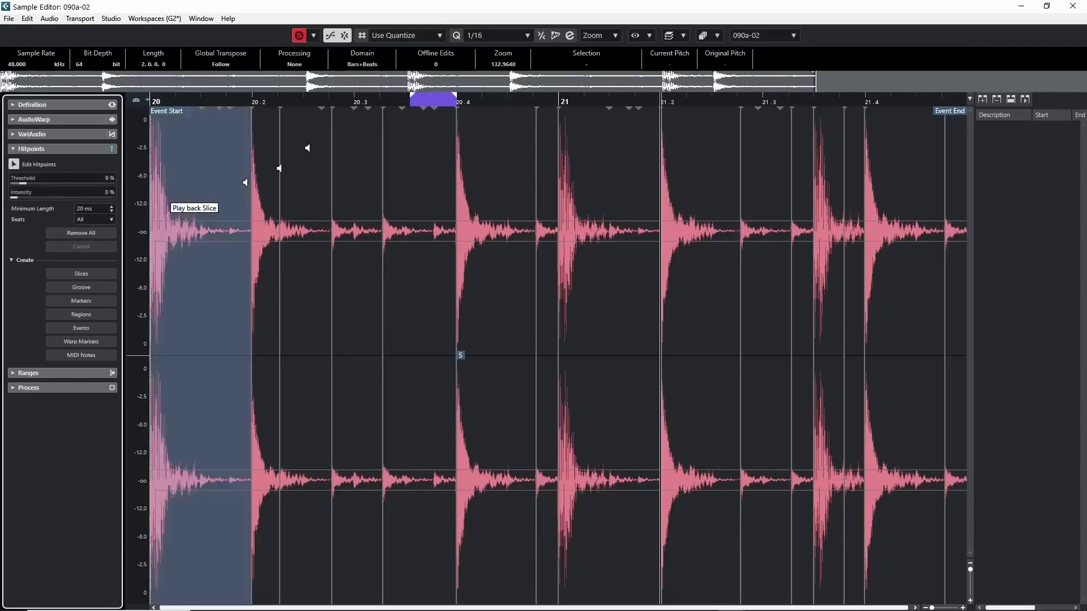
pyautogui.moveTo(334, 166); pyautogui.dragTo(323, 167)
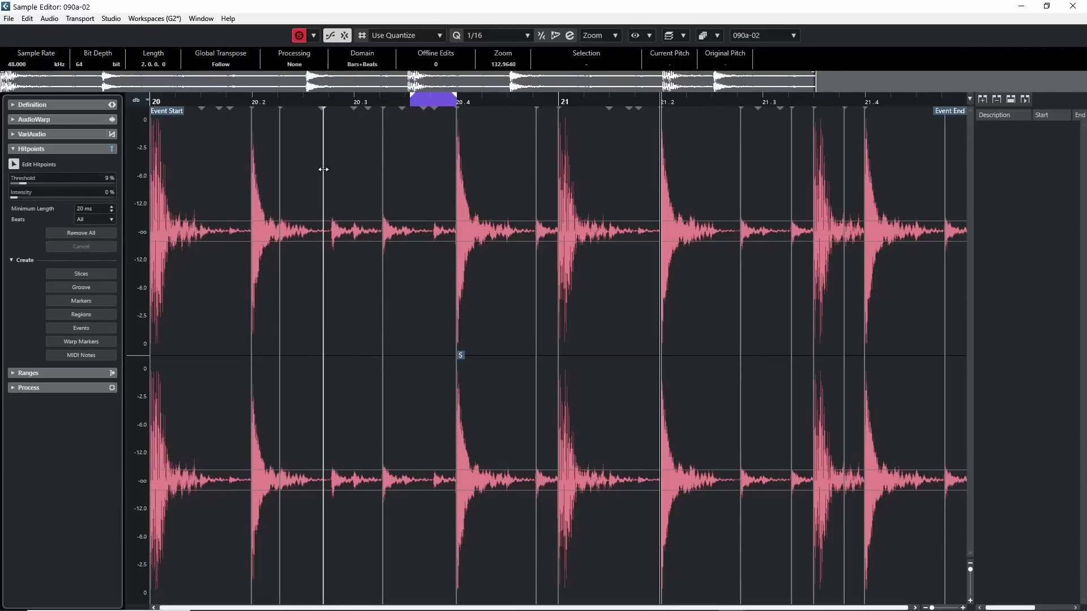
pyautogui.click(80, 232)
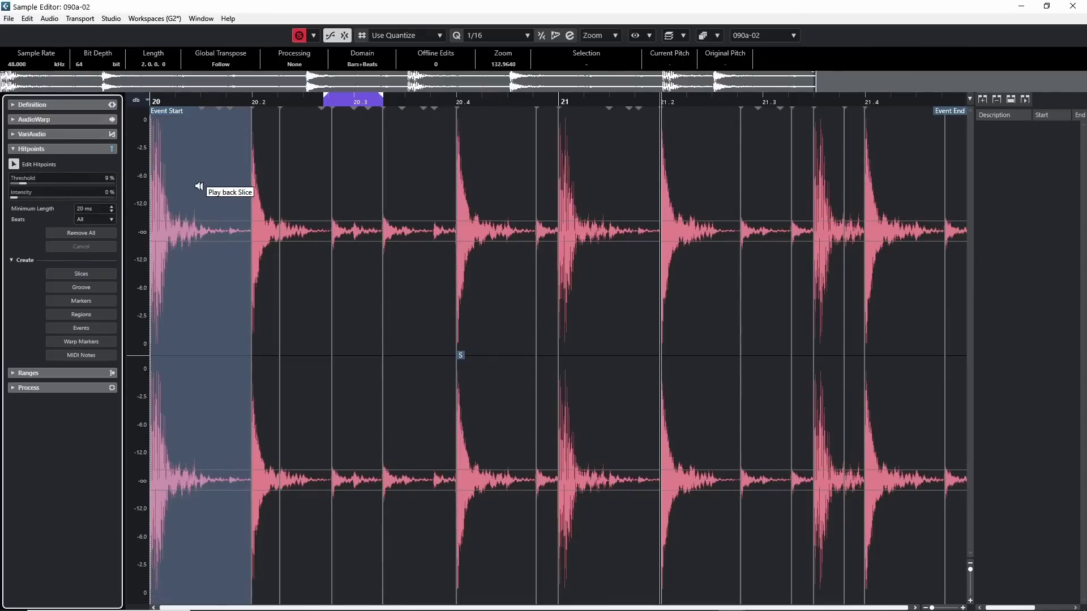
# Step: Audition the slices at bar 20 and 20.4 and bring up the audition volume control
pyautogui.click(198, 160)
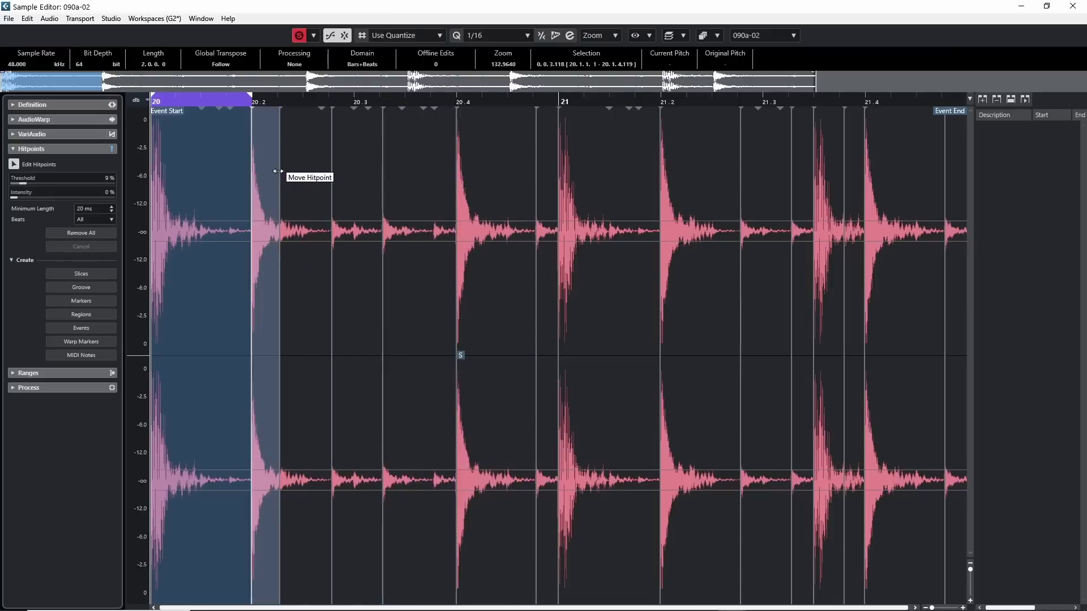
pyautogui.click(479, 164)
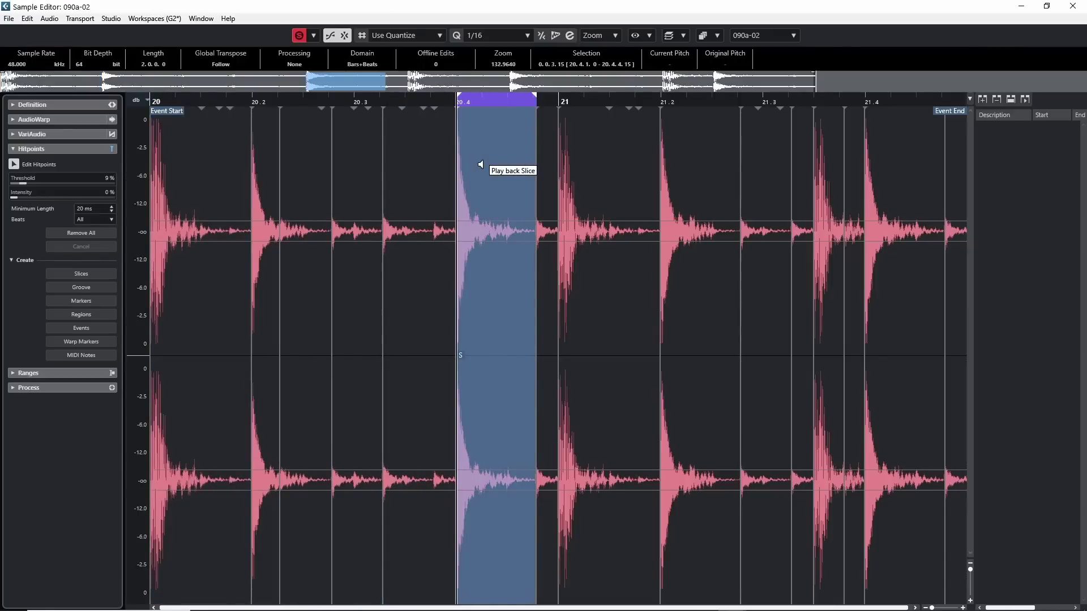
pyautogui.click(314, 35)
pyautogui.click(344, 34)
# Step: Lower the audition volume and audition slices at bar 21, 20.2 and bar 20
pyautogui.moveTo(343, 34)
pyautogui.mouseDown()
pyautogui.moveTo(349, 55)
pyautogui.moveTo(346, 45)
pyautogui.mouseUp()
pyautogui.click(583, 205)
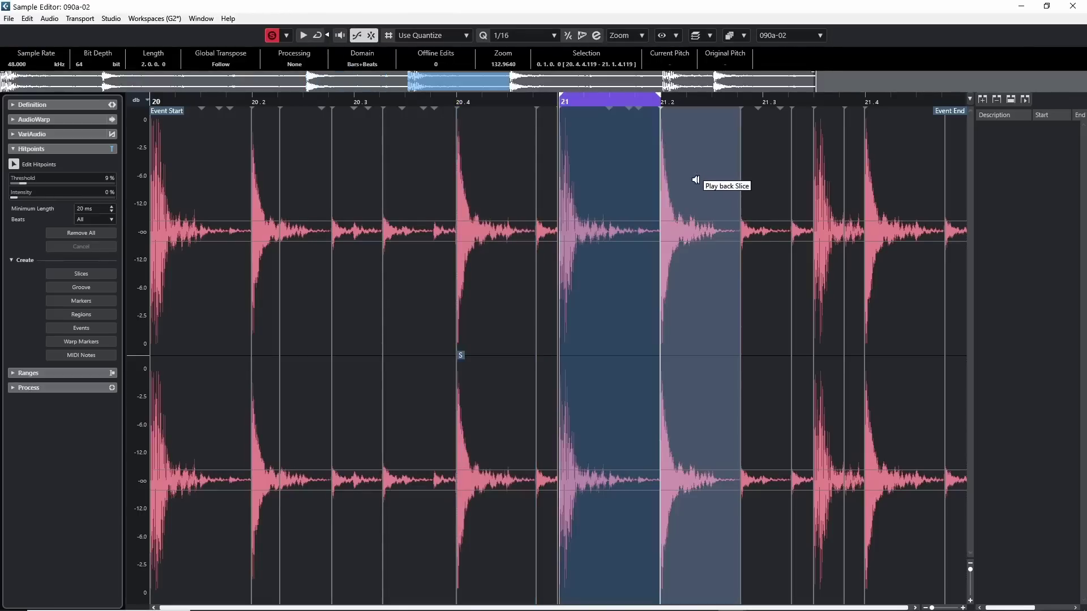
pyautogui.click(695, 179)
pyautogui.click(307, 202)
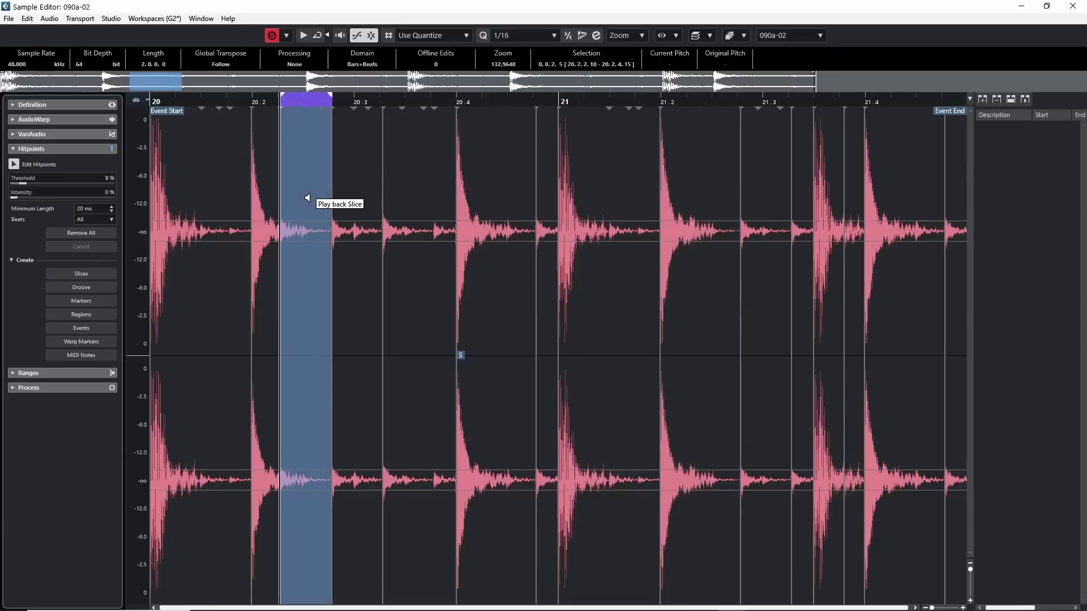
pyautogui.click(340, 187)
pyautogui.click(209, 185)
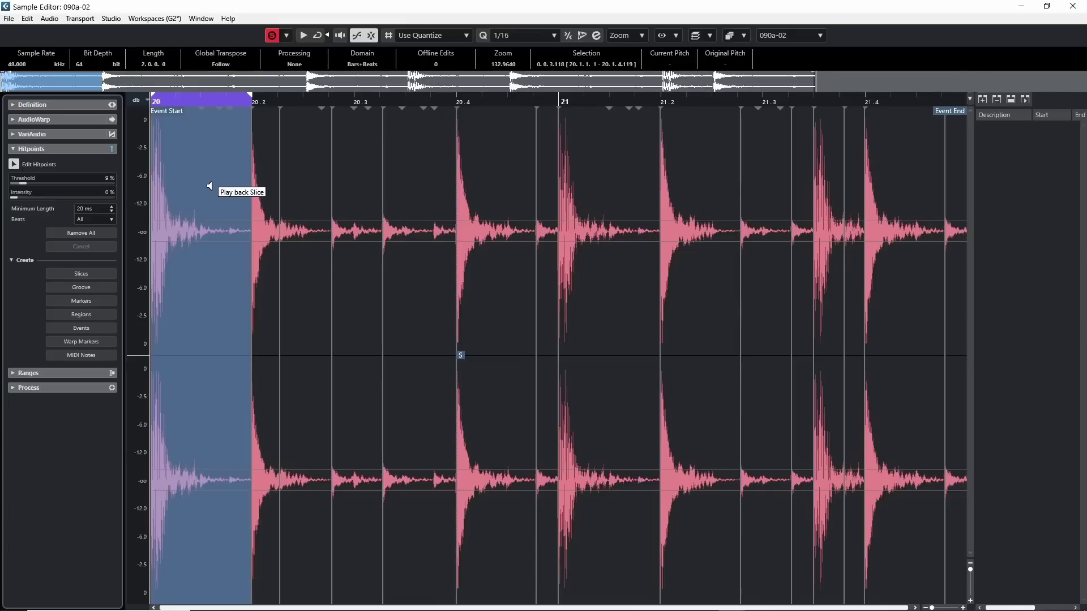
# Step: Step right through the slices to the last one, then back to 21.2
pyautogui.press('Right')
pyautogui.press('Right')
pyautogui.press('Right')
pyautogui.press('Right')
pyautogui.press('Right')
pyautogui.press('Right')
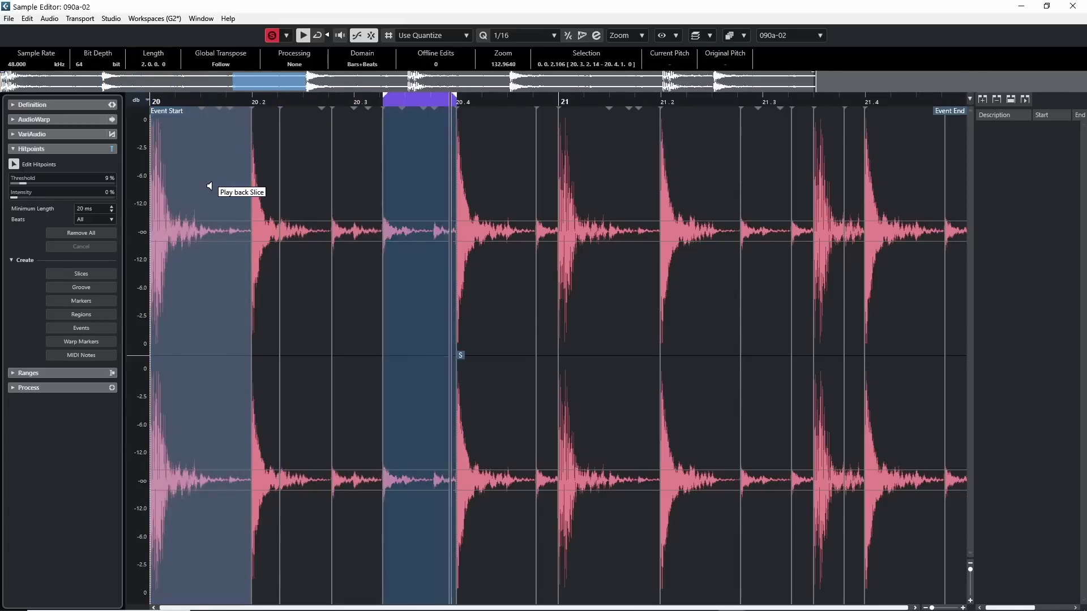
pyautogui.press('Right')
pyautogui.press('Right')
pyautogui.press('Right')
pyautogui.press('Right')
pyautogui.press('Right')
pyautogui.press('Right')
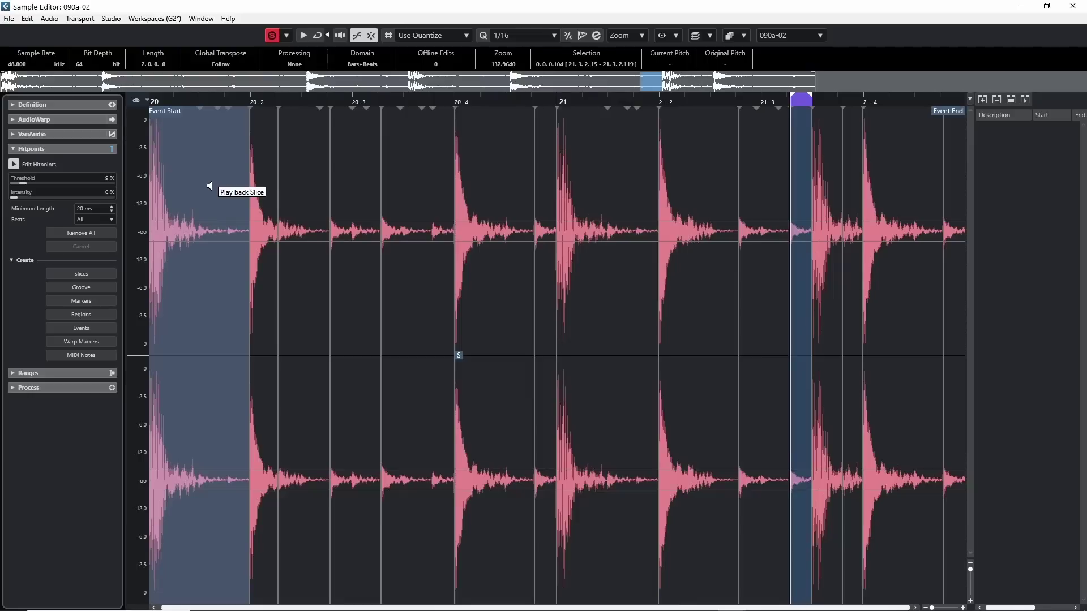
pyautogui.press('Right')
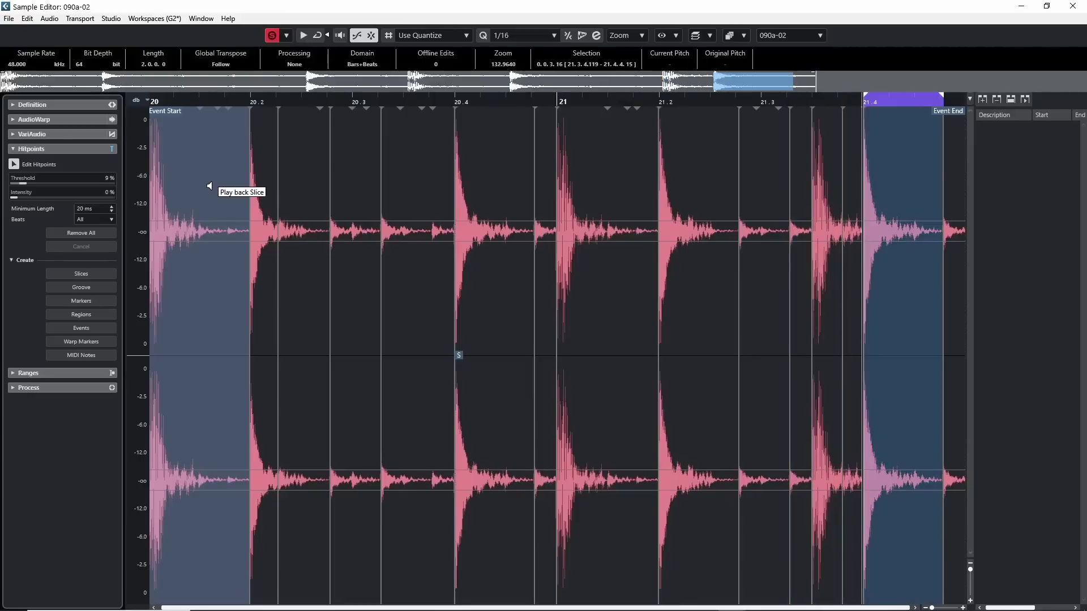
pyautogui.press('Right')
pyautogui.press('Left')
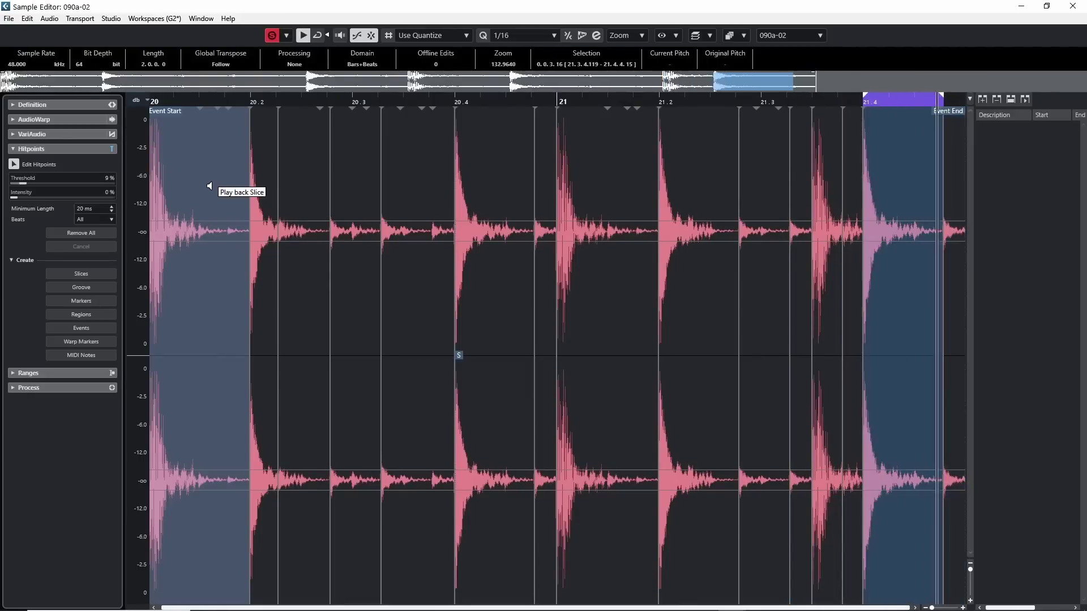
pyautogui.press('Left')
pyautogui.press('Left')
pyautogui.press('Left')
pyautogui.press('Left')
pyautogui.press('Left')
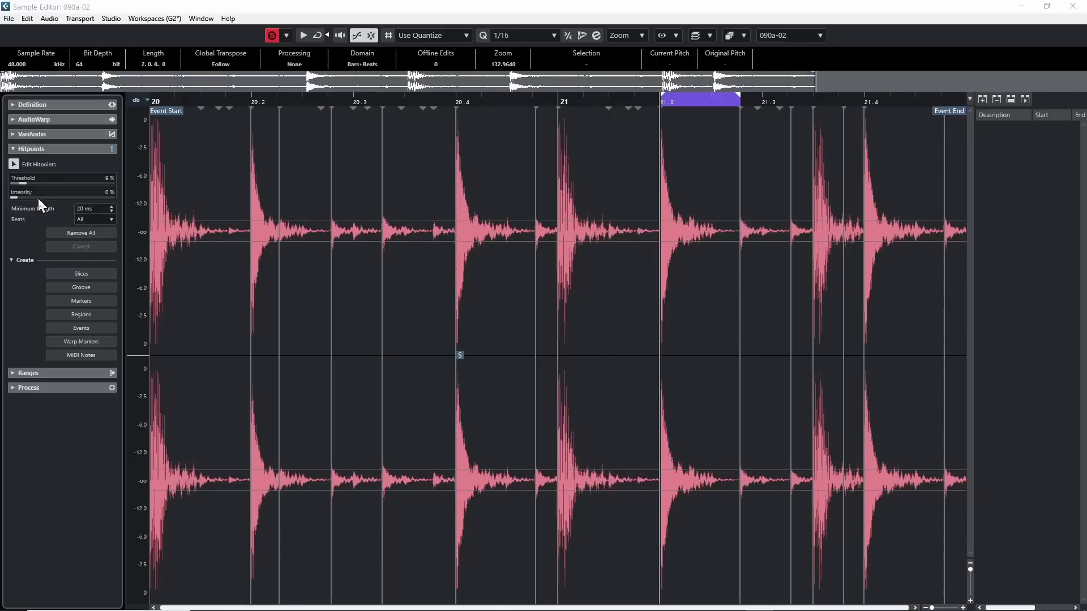
pyautogui.click(11, 260)
pyautogui.click(11, 259)
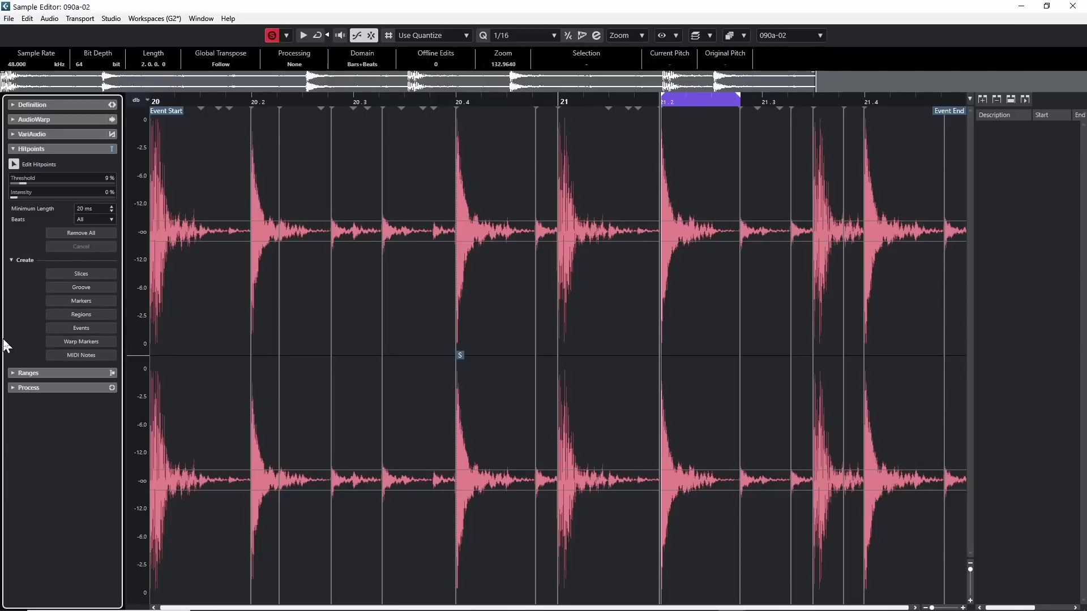
# Step: Slice the loop at its hitpoints onto a new track, play it back, then reopen the loop with Ctrl+E
pyautogui.click(60, 276)
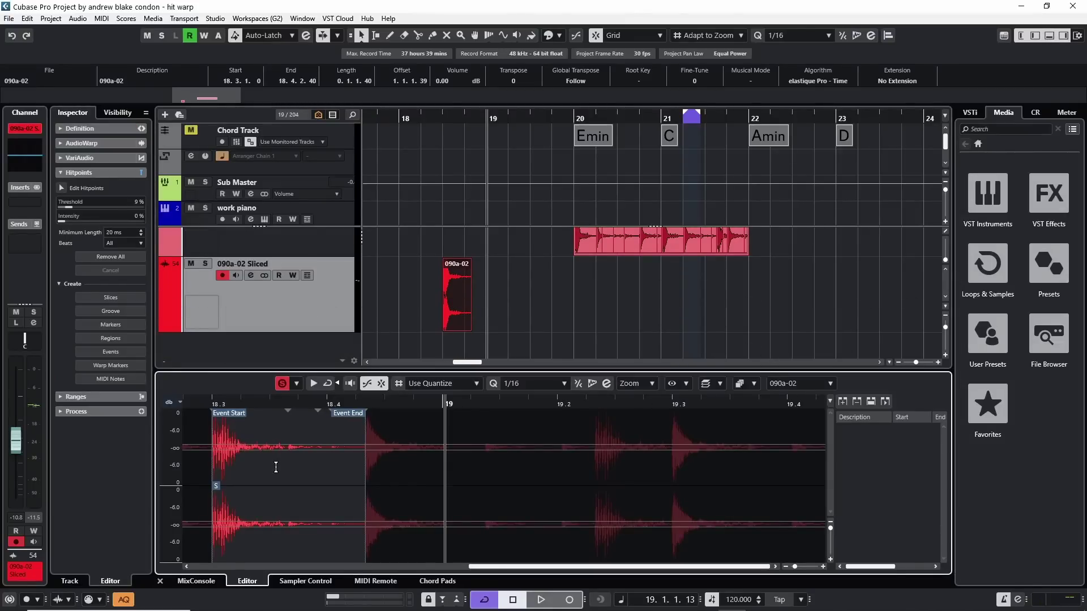
pyautogui.click(558, 344)
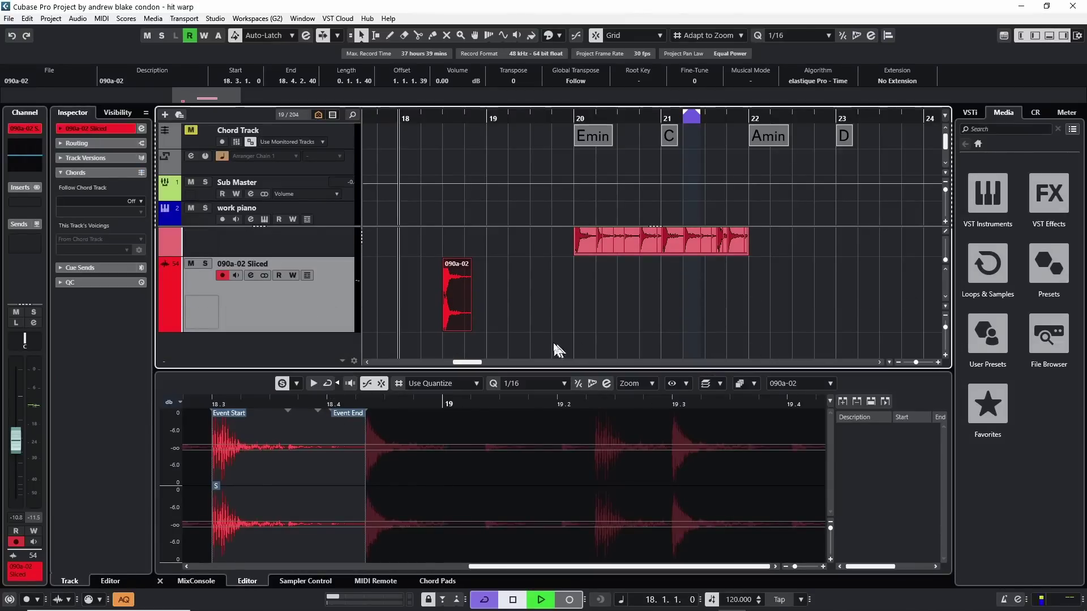
pyautogui.press('space')
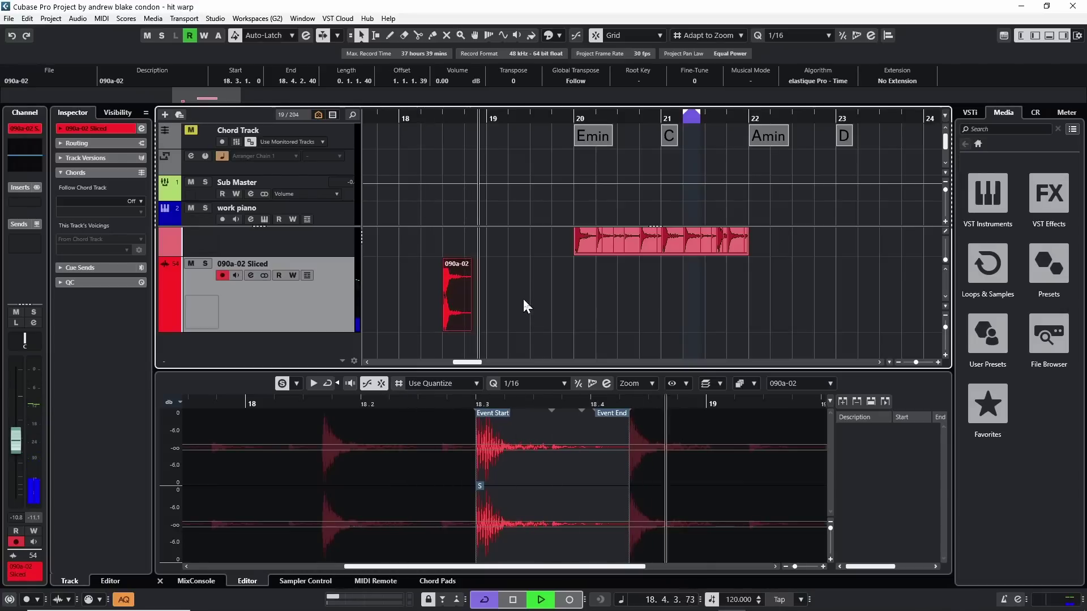
pyautogui.press('space')
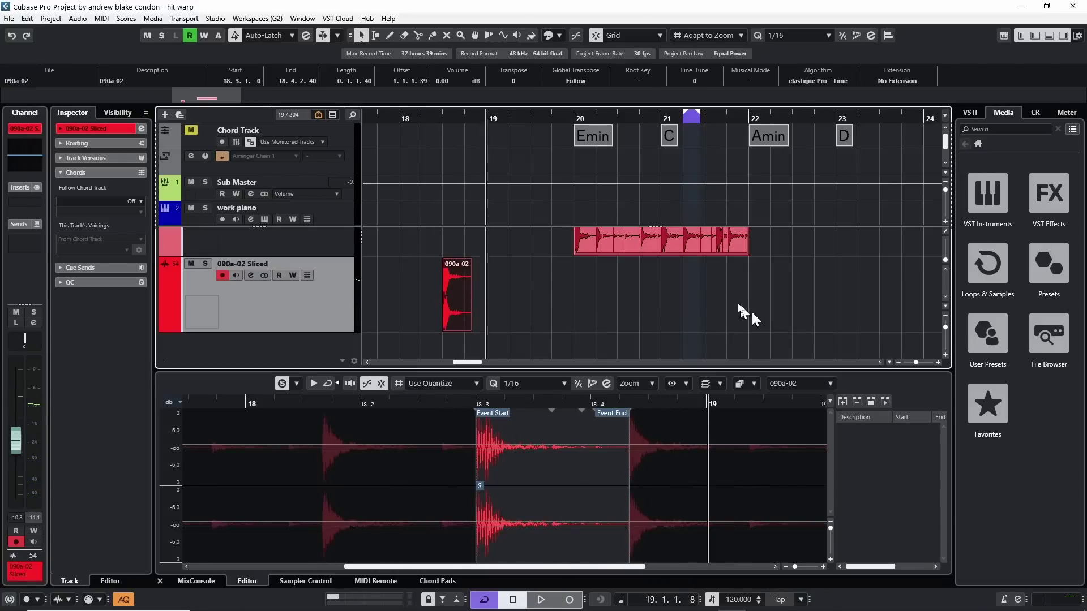
pyautogui.hotkey('ctrl', 'e')
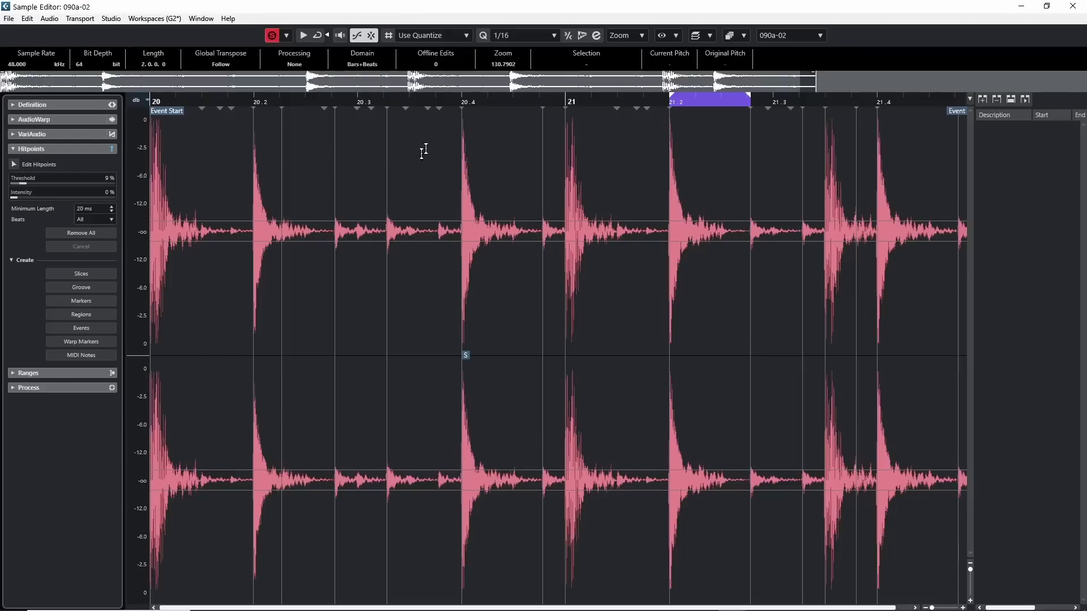
# Step: Turn on hitpoint editing, insert four new hitpoints, and move one earlier onto the note onset
pyautogui.scroll(3, 430, 146)
pyautogui.hotkey('ctrl', 'h')
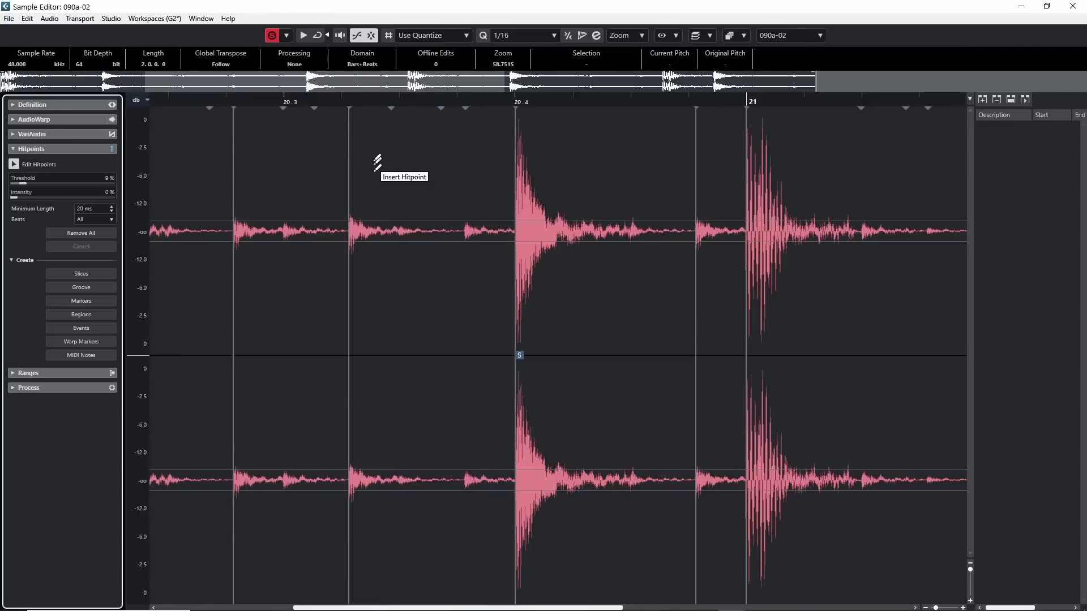
pyautogui.click(409, 134)
pyautogui.click(597, 134)
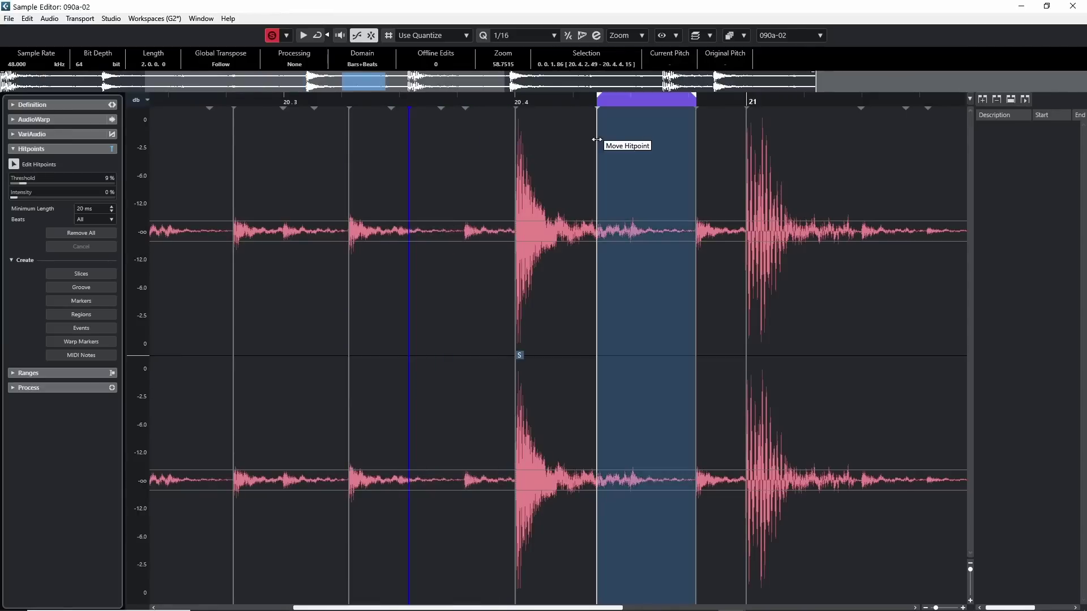
pyautogui.click(560, 133)
pyautogui.click(463, 142)
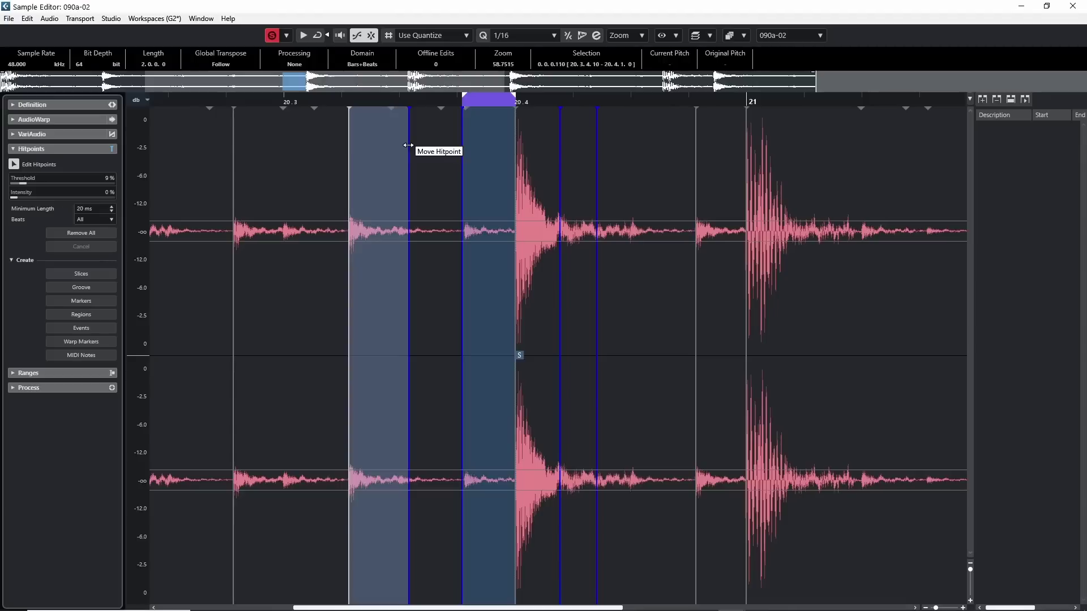
pyautogui.moveTo(409, 152)
pyautogui.mouseDown()
pyautogui.moveTo(372, 163)
pyautogui.moveTo(444, 150)
pyautogui.moveTo(383, 151)
pyautogui.moveTo(398, 151)
pyautogui.mouseUp()
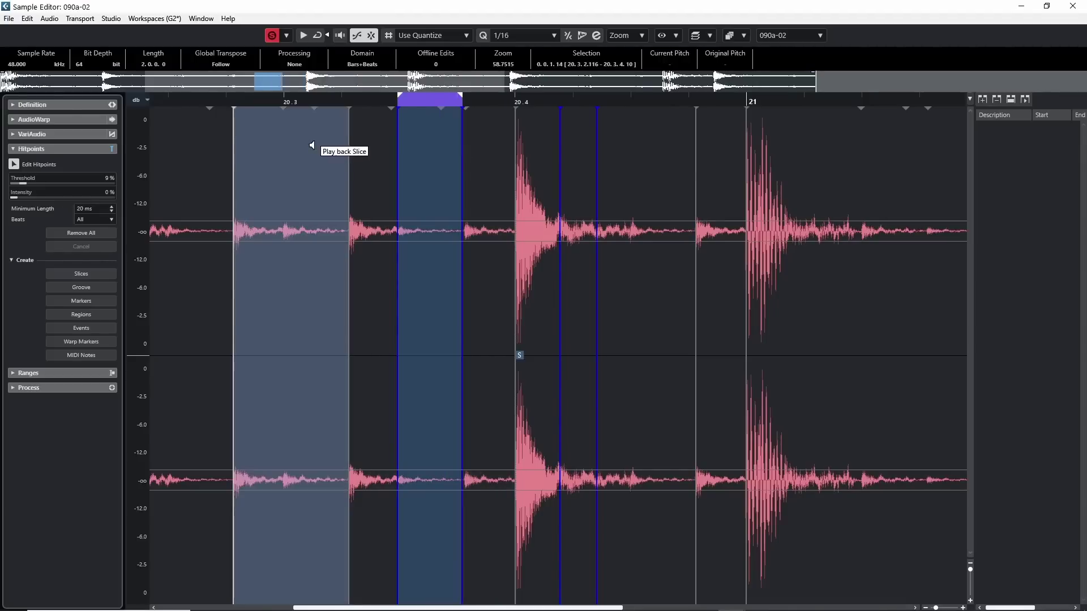
# Step: Disable two unwanted hitpoints and audition the resulting slices
pyautogui.keyDown('alt'); pyautogui.click(349, 157); pyautogui.keyUp('alt')
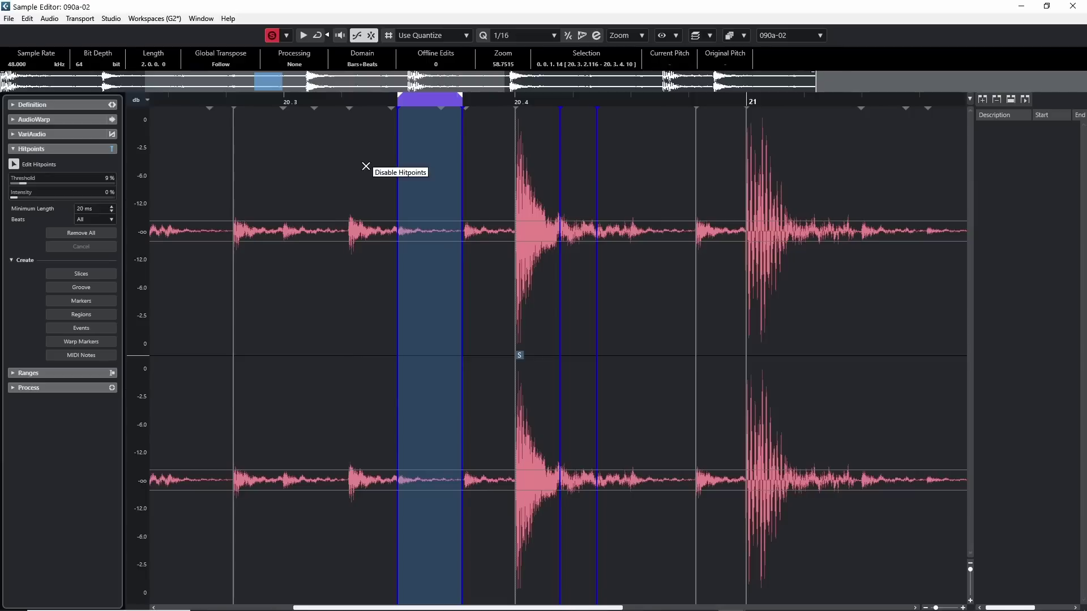
pyautogui.keyDown('alt'); pyautogui.click(398, 175); pyautogui.keyUp('alt')
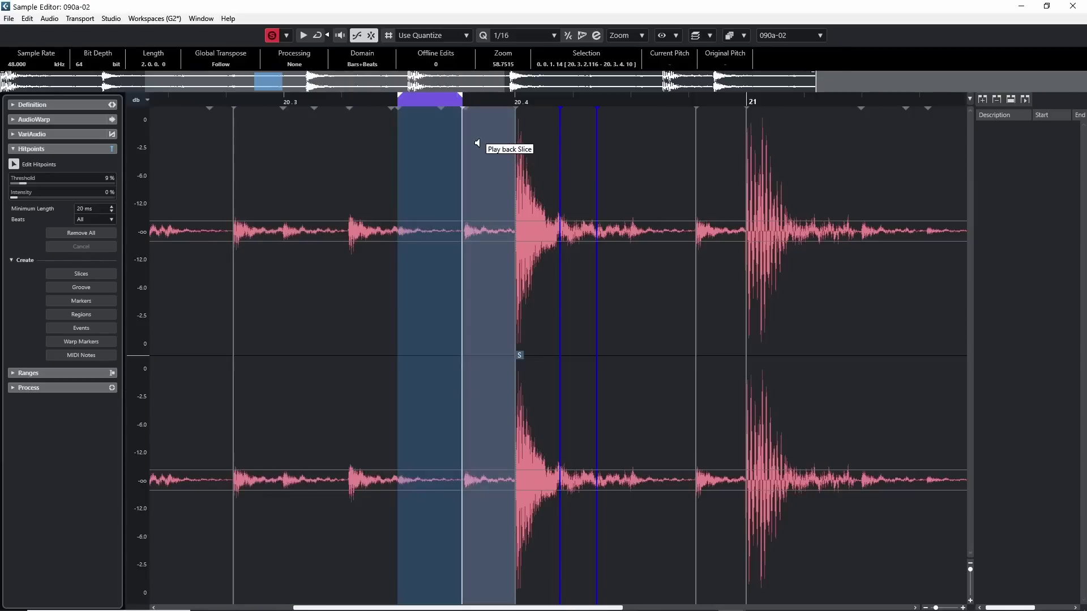
pyautogui.click(517, 150)
pyautogui.click(655, 138)
# Step: Disable two hitpoints to merge their slices and audition the slice at beat 20.2
pyautogui.moveTo(656, 140); pyautogui.dragTo(553, 137)
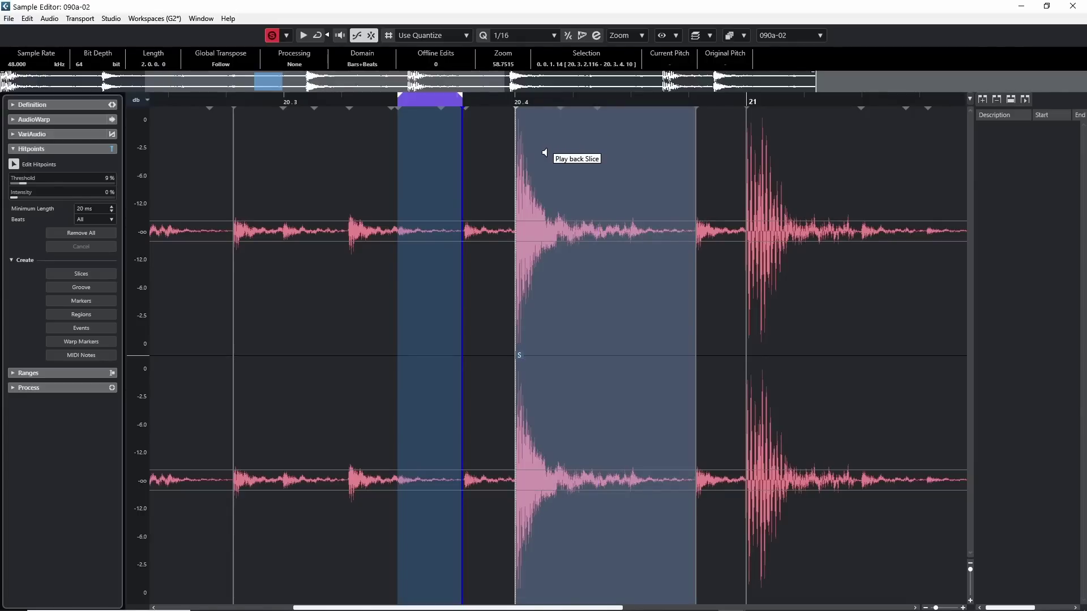
pyautogui.scroll(-2, 410, 147)
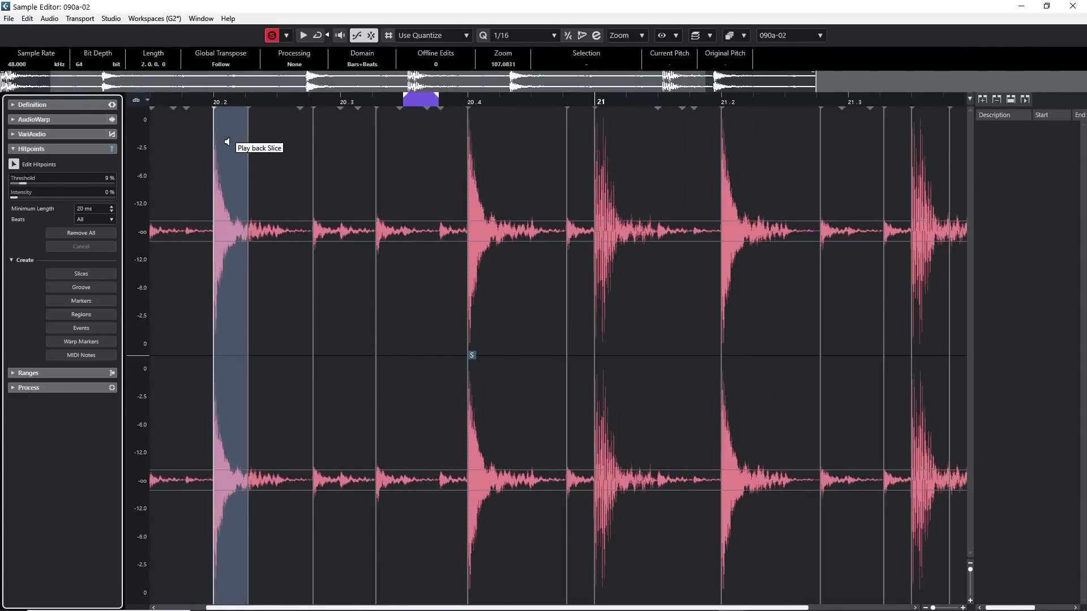
pyautogui.click(226, 141)
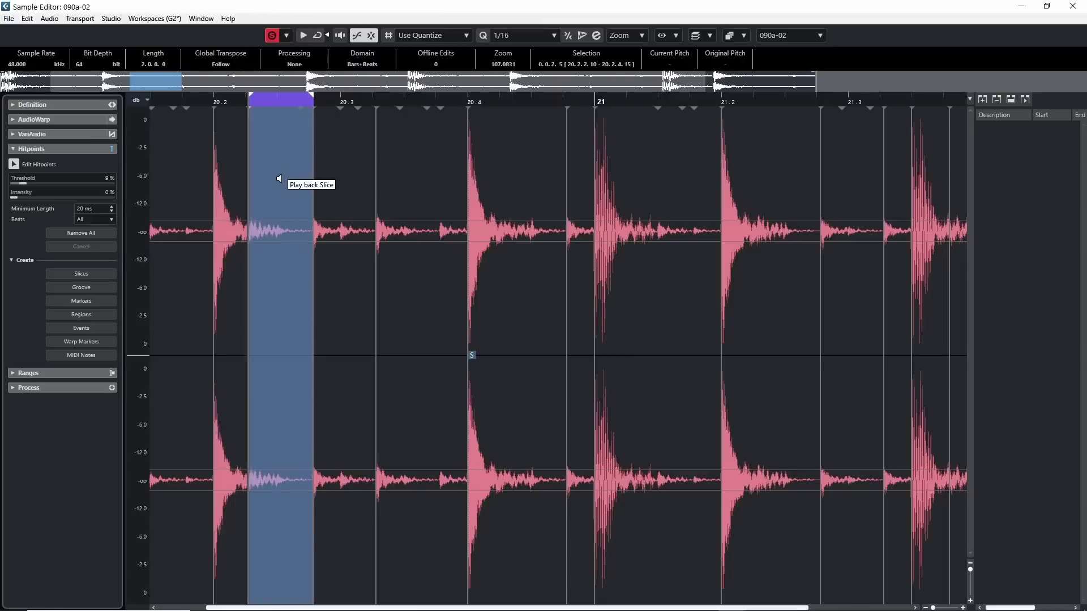
pyautogui.click(225, 153)
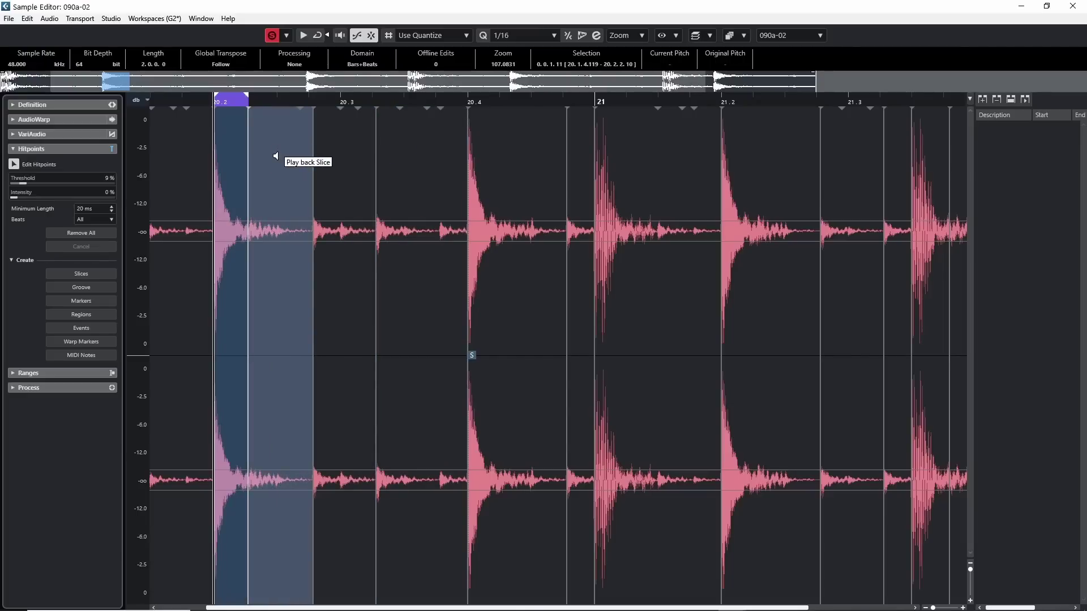
# Step: Disable the hitpoints between 20.2 and 20.4, play the merged slice, and step to bar 21
pyautogui.moveTo(276, 158); pyautogui.dragTo(420, 162)
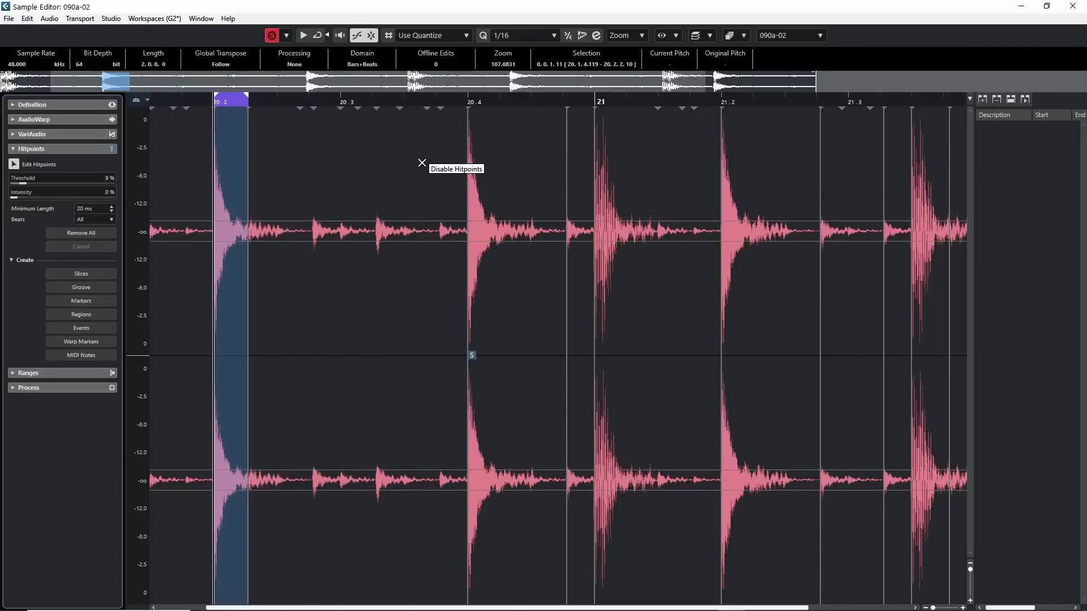
pyautogui.click(226, 136)
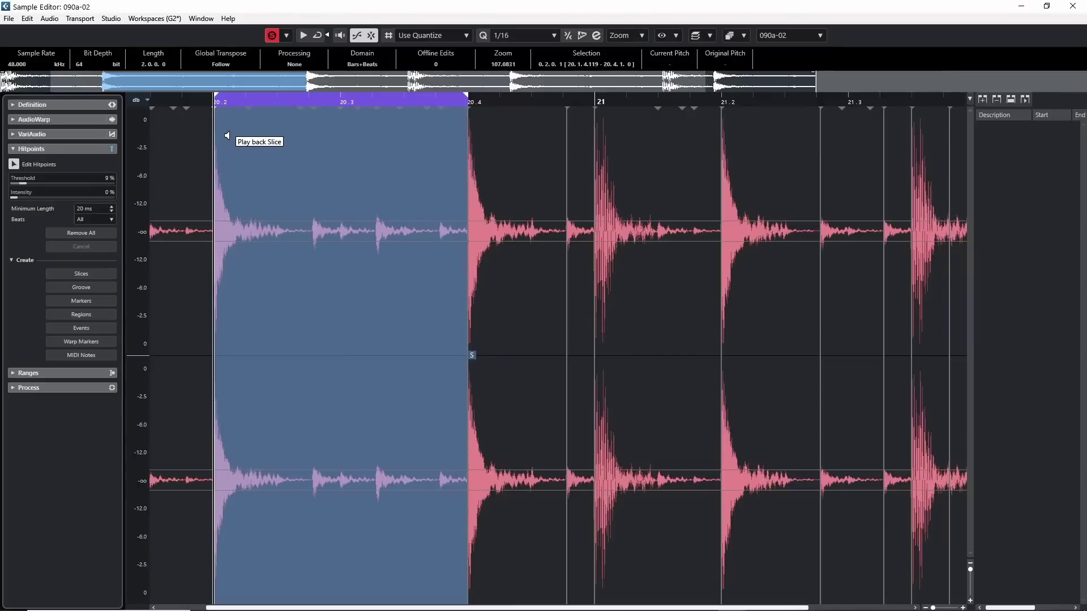
pyautogui.click(226, 134)
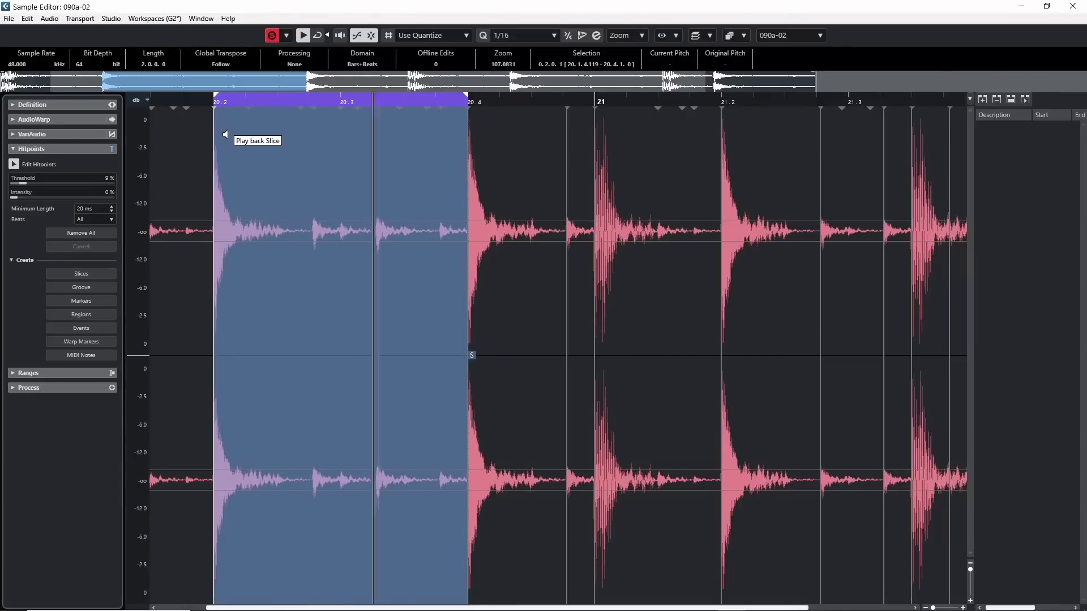
pyautogui.click(226, 134)
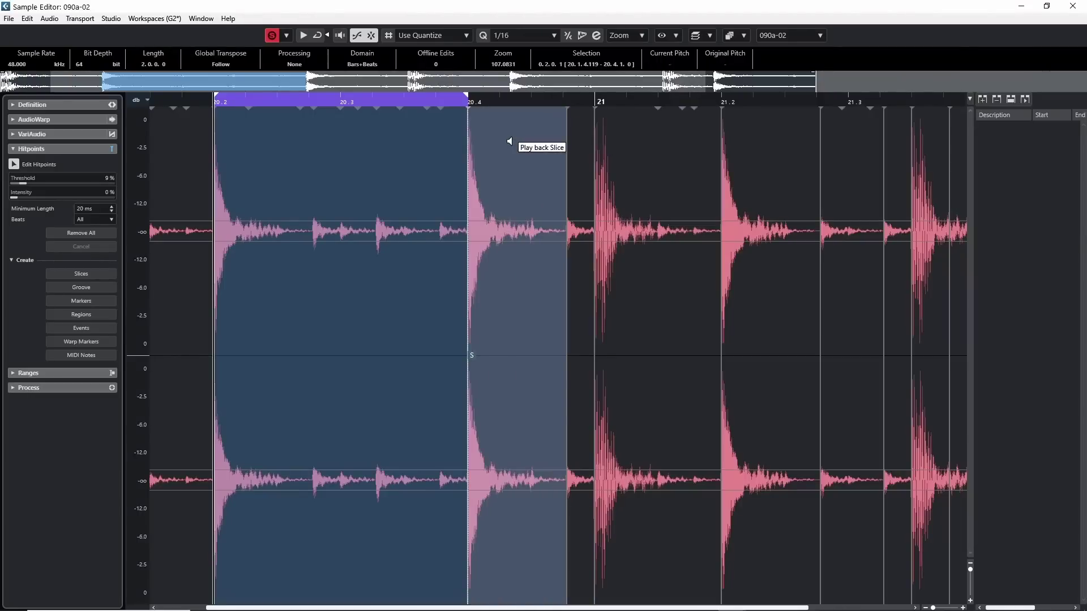
pyautogui.press('Right')
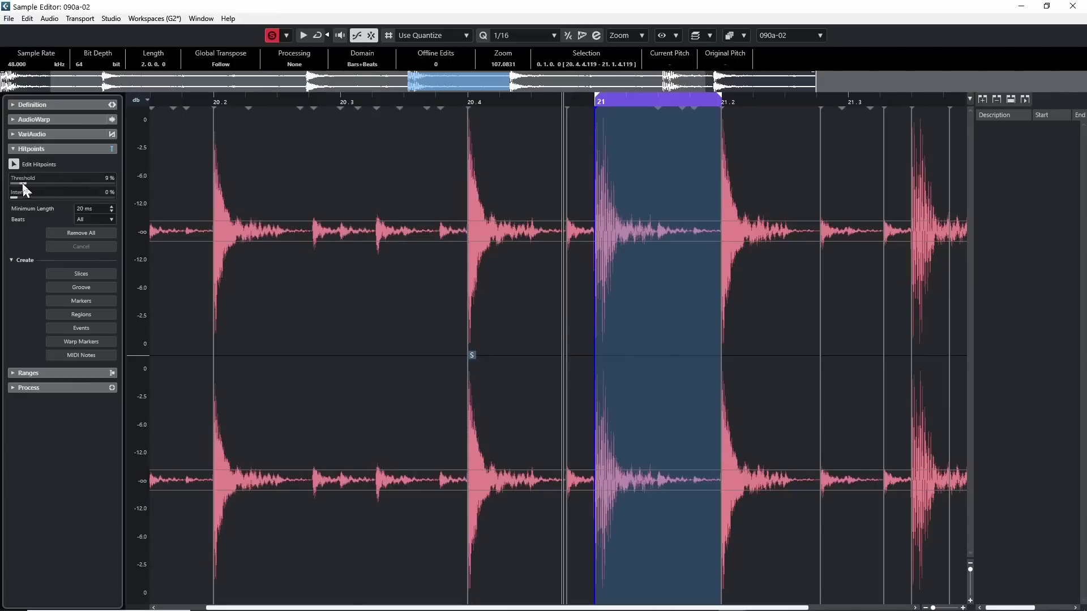
# Step: Try 77% Threshold and 73% Intensity, select the hitpoint at bar 21, then remove all hitpoints
pyautogui.moveTo(24, 183); pyautogui.dragTo(85, 205)
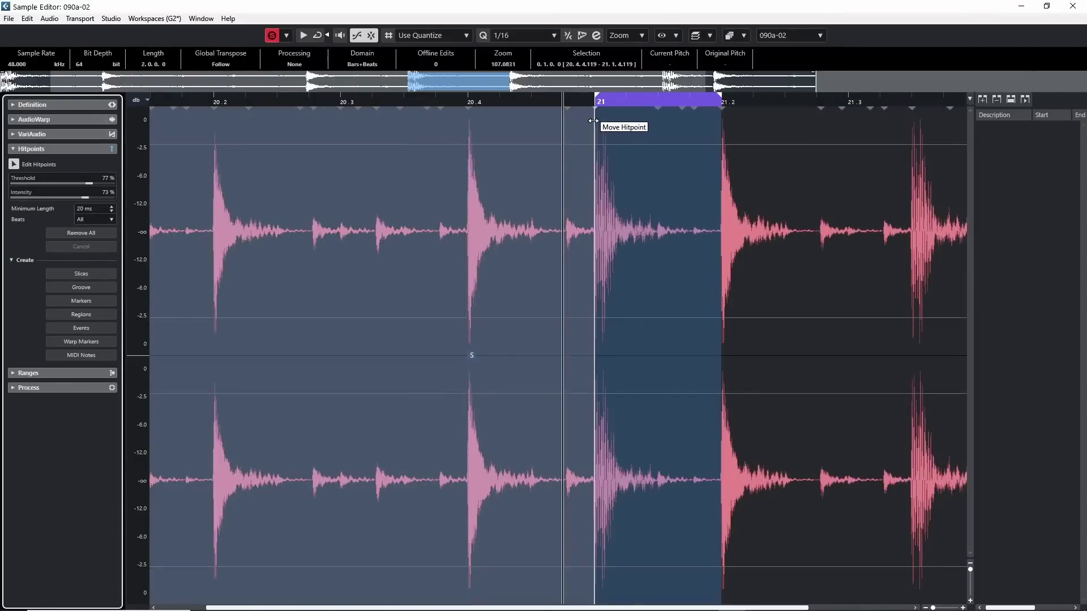
pyautogui.click(592, 120)
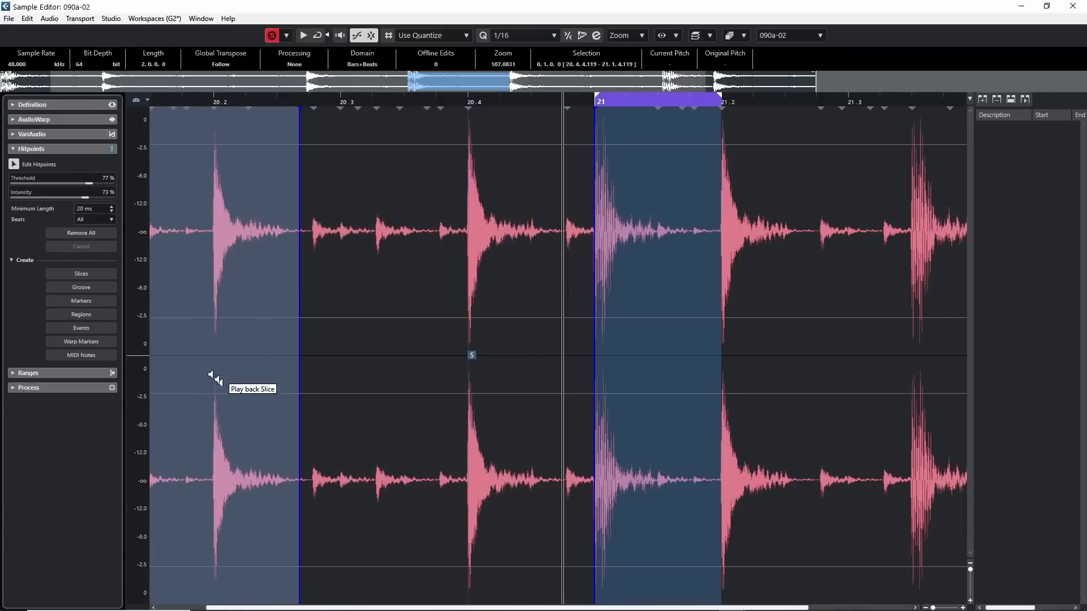
pyautogui.click(82, 233)
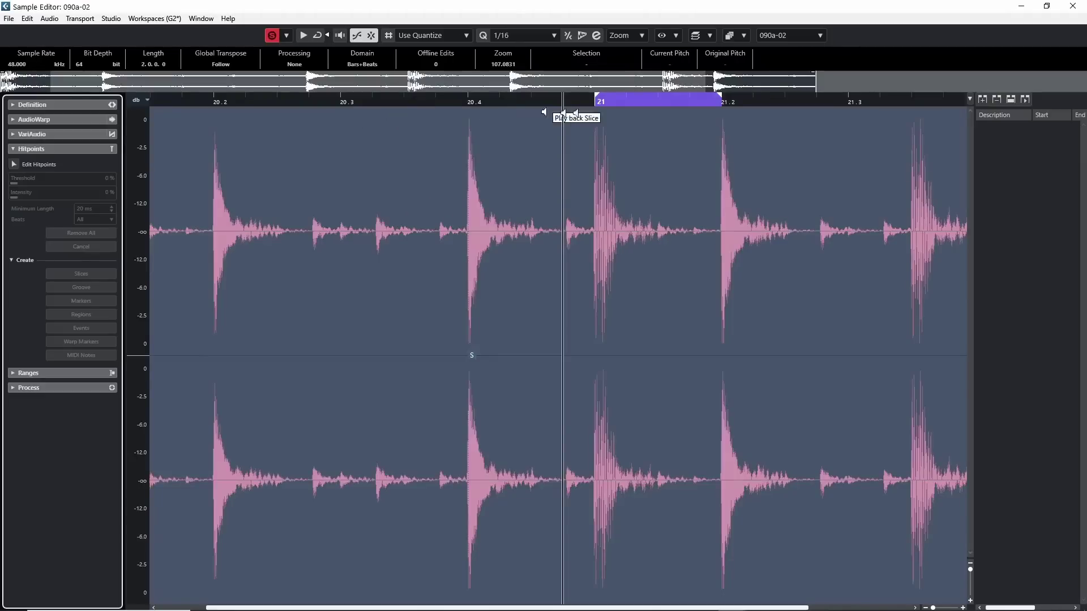
# Step: Undo to restore the 9% hitpoints, then show AudioWarp settings with Free Warp switched on
pyautogui.hotkey('ctrl', 'z')
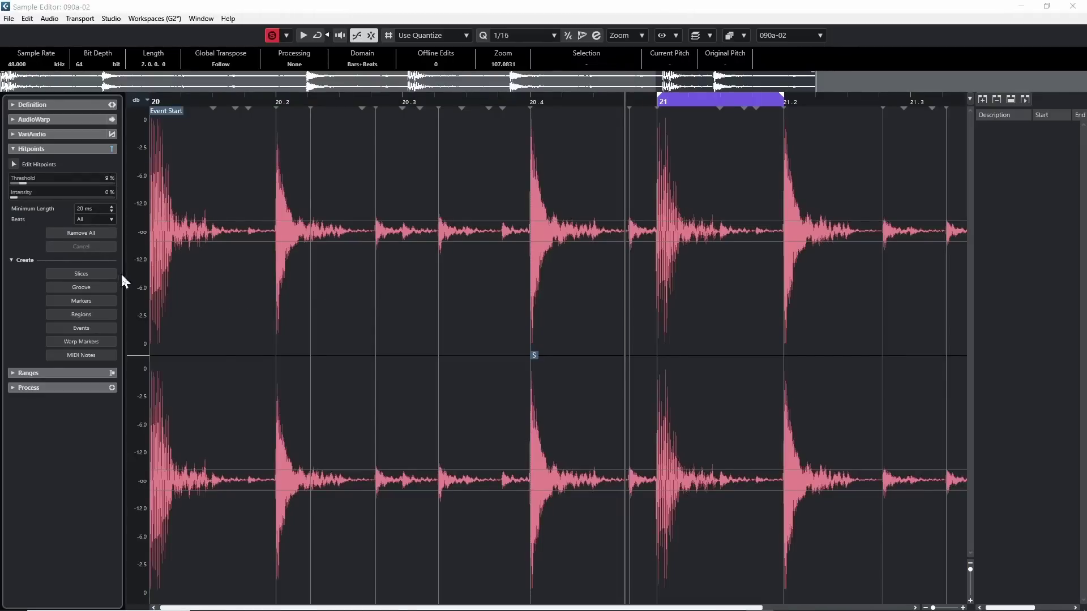
pyautogui.click(46, 149)
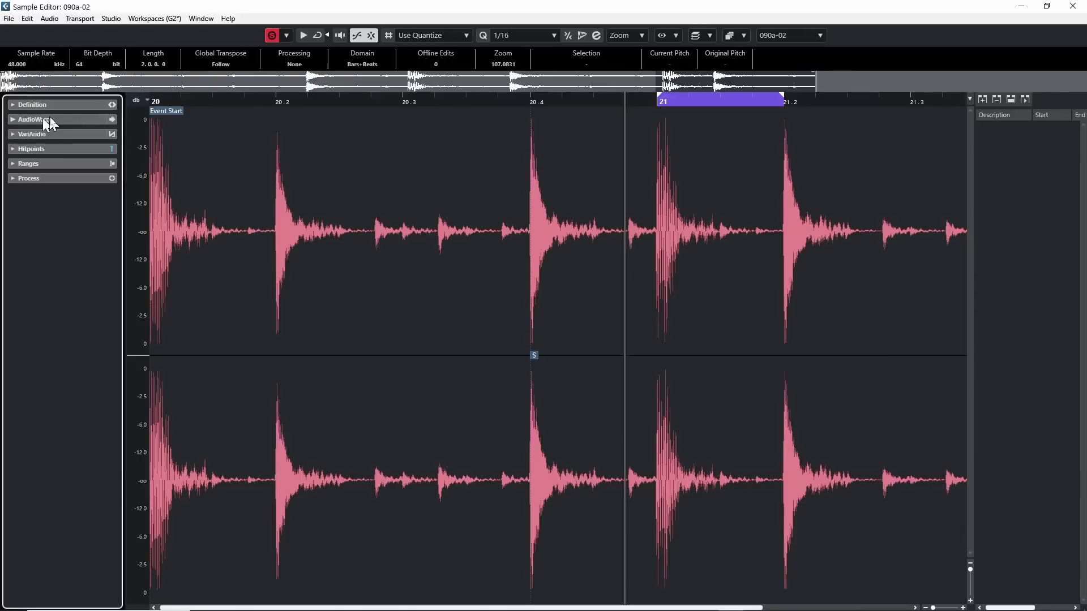
pyautogui.click(45, 120)
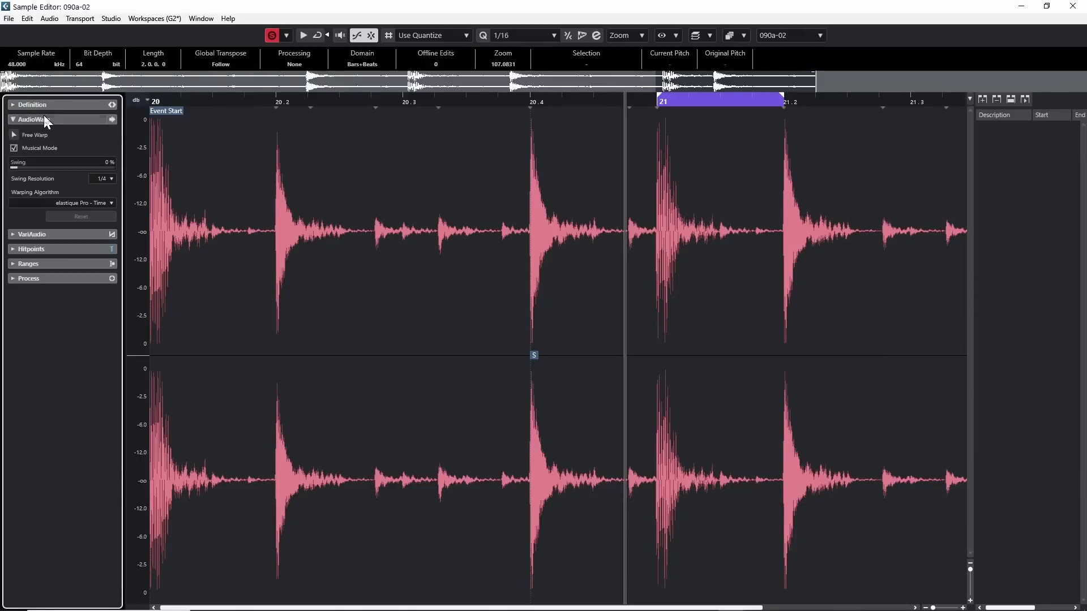
pyautogui.click(14, 135)
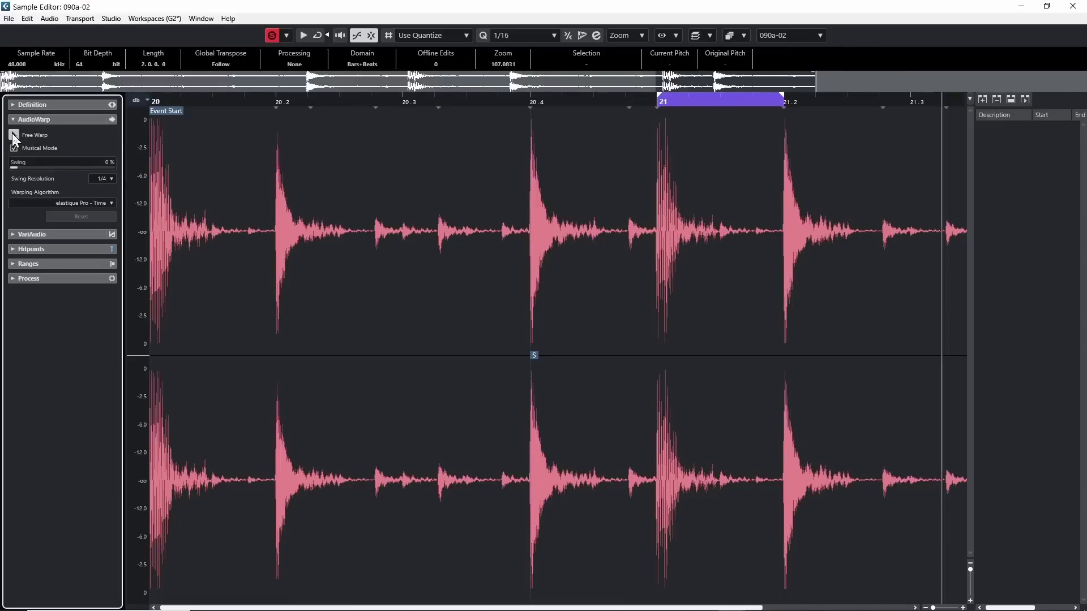
# Step: Place warp tabs on the hits at 20.2, 20.4 and bar 21, then switch to Range Selection
pyautogui.click(279, 153)
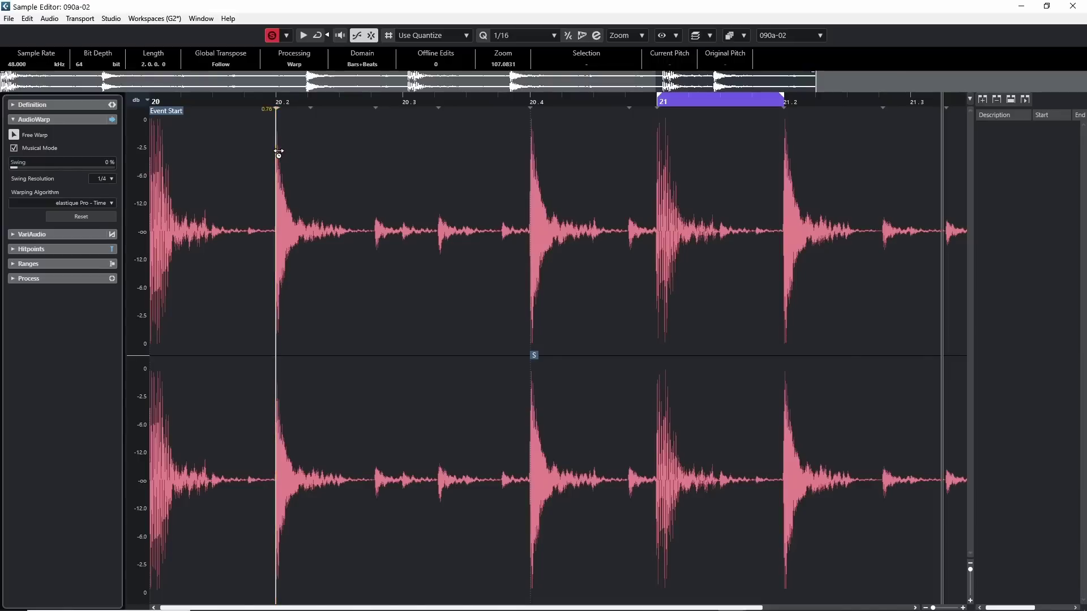
pyautogui.click(532, 146)
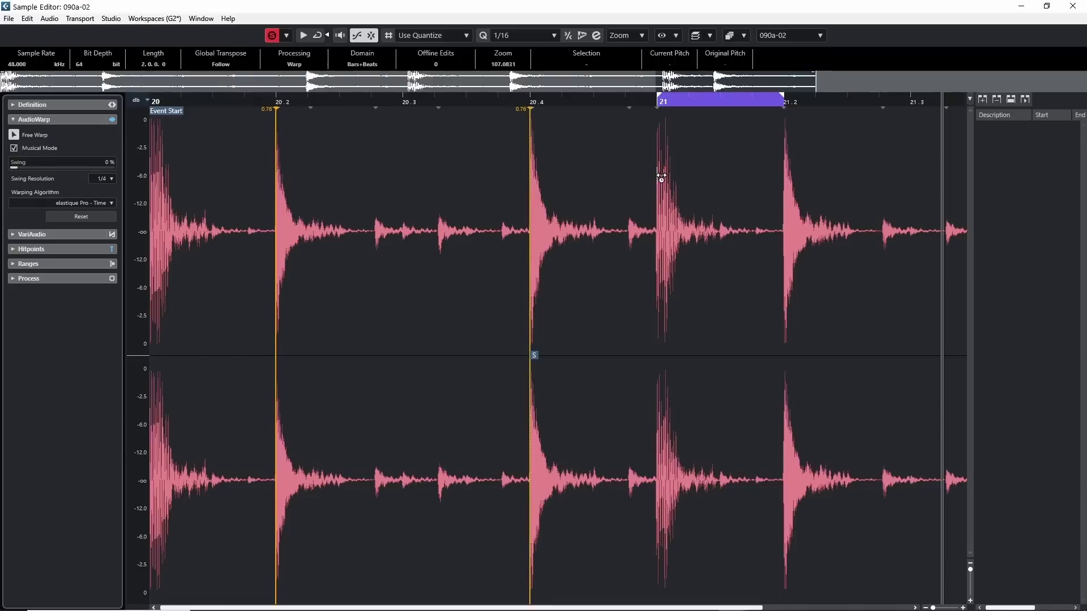
pyautogui.click(660, 177)
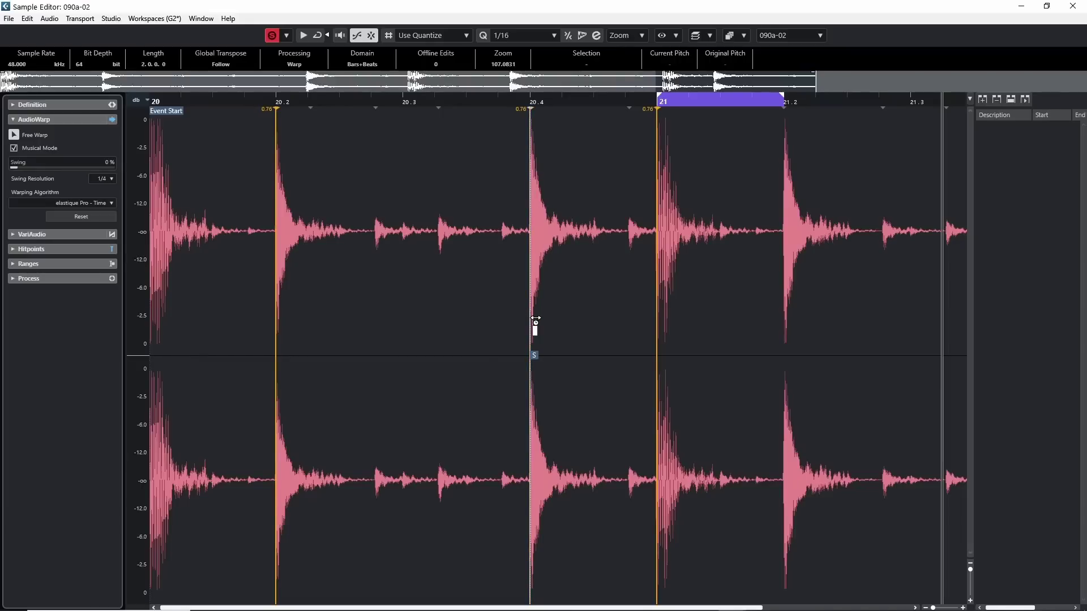
pyautogui.moveTo(535, 318)
pyautogui.mouseDown()
pyautogui.moveTo(474, 316)
pyautogui.moveTo(557, 316)
pyautogui.moveTo(364, 311)
pyautogui.moveTo(436, 330)
pyautogui.moveTo(560, 332)
pyautogui.moveTo(376, 347)
pyautogui.moveTo(215, 300)
pyautogui.moveTo(816, 333)
pyautogui.moveTo(742, 334)
pyautogui.mouseUp()
pyautogui.rightClick(215, 300)
pyautogui.click(215, 298)
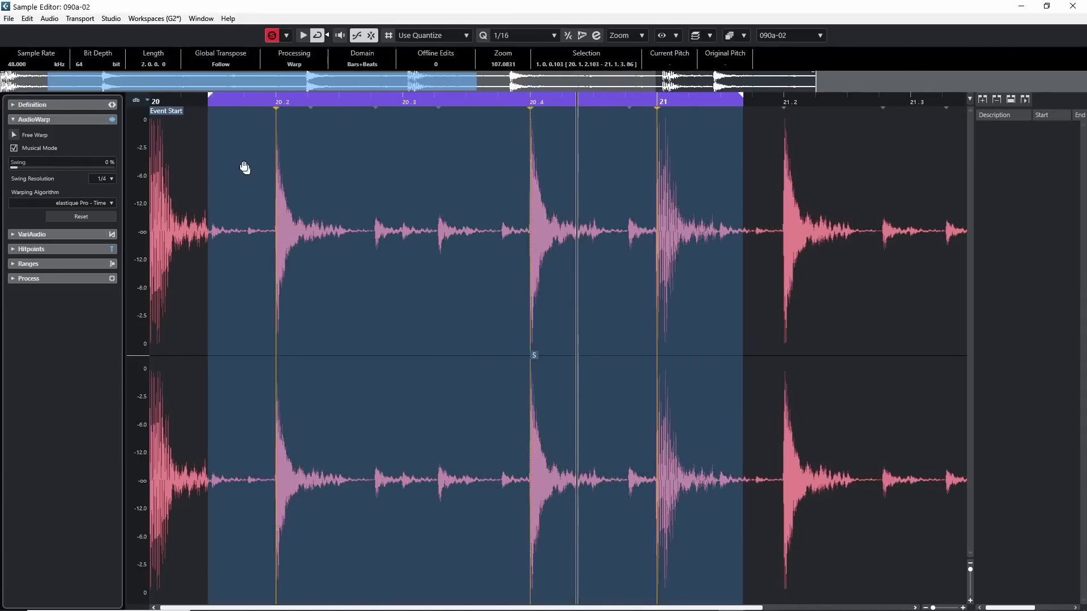
# Step: Pull the 20.4 hit earlier to stretch the audio and reposition the tab between 20.4 and 21
pyautogui.click(14, 135)
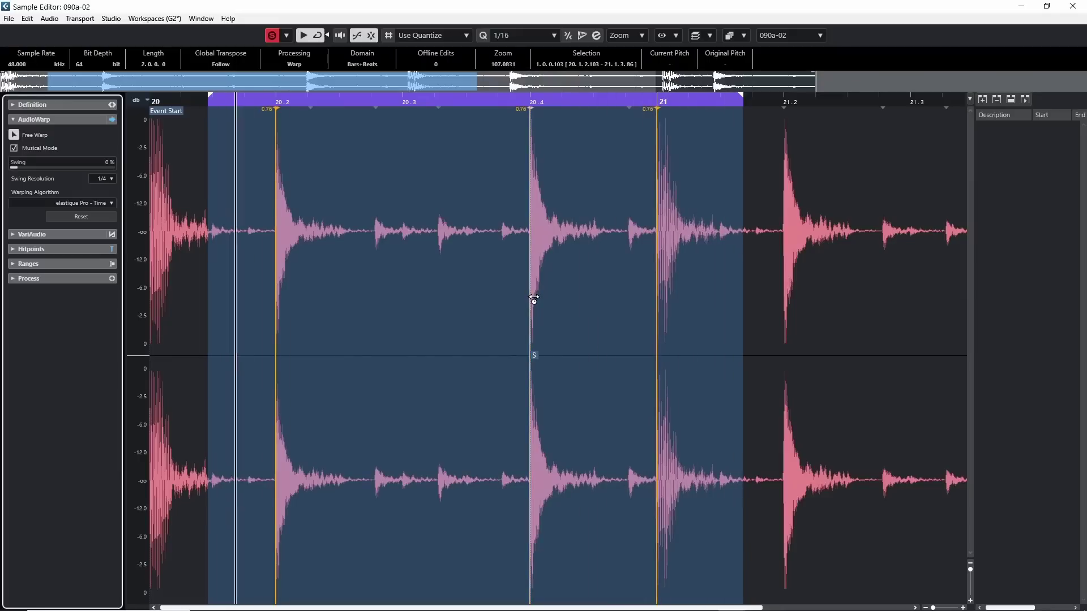
pyautogui.moveTo(534, 304)
pyautogui.mouseDown()
pyautogui.moveTo(363, 328)
pyautogui.moveTo(594, 344)
pyautogui.mouseUp()
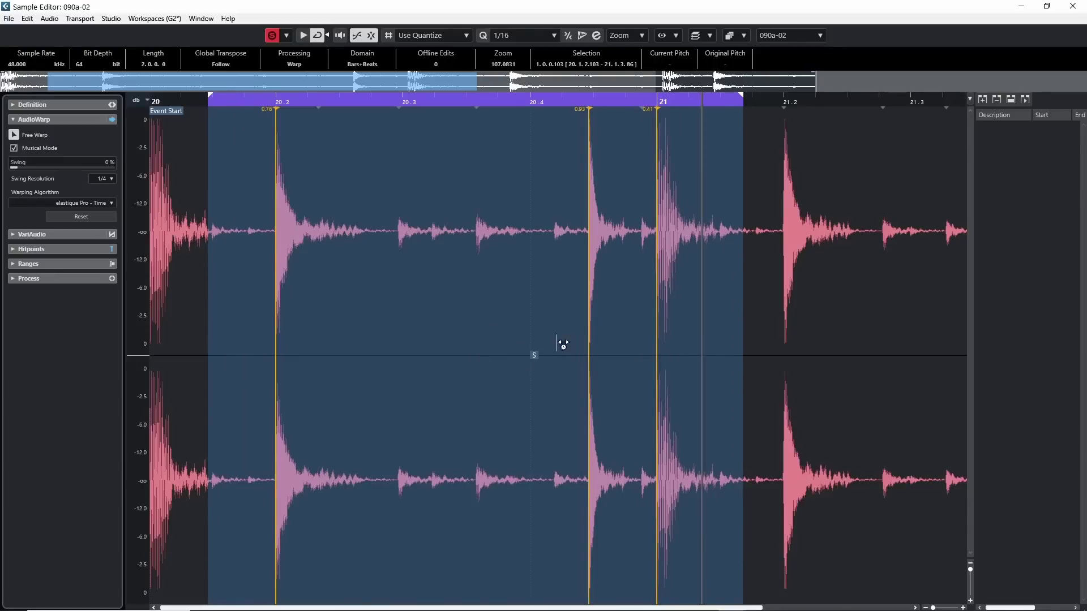
pyautogui.moveTo(590, 338)
pyautogui.mouseDown()
pyautogui.moveTo(377, 343)
pyautogui.moveTo(503, 344)
pyautogui.moveTo(398, 347)
pyautogui.moveTo(536, 357)
pyautogui.moveTo(500, 357)
pyautogui.mouseUp()
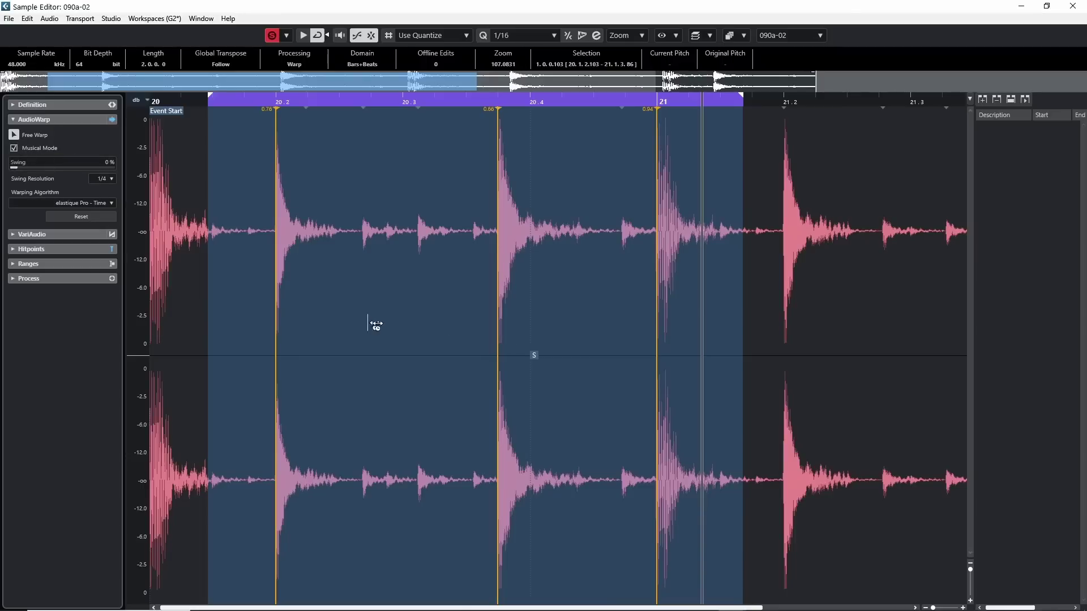
# Step: Add a 0.66 warp tab near 20.3, then erase it and the other trial tabs
pyautogui.click(418, 247)
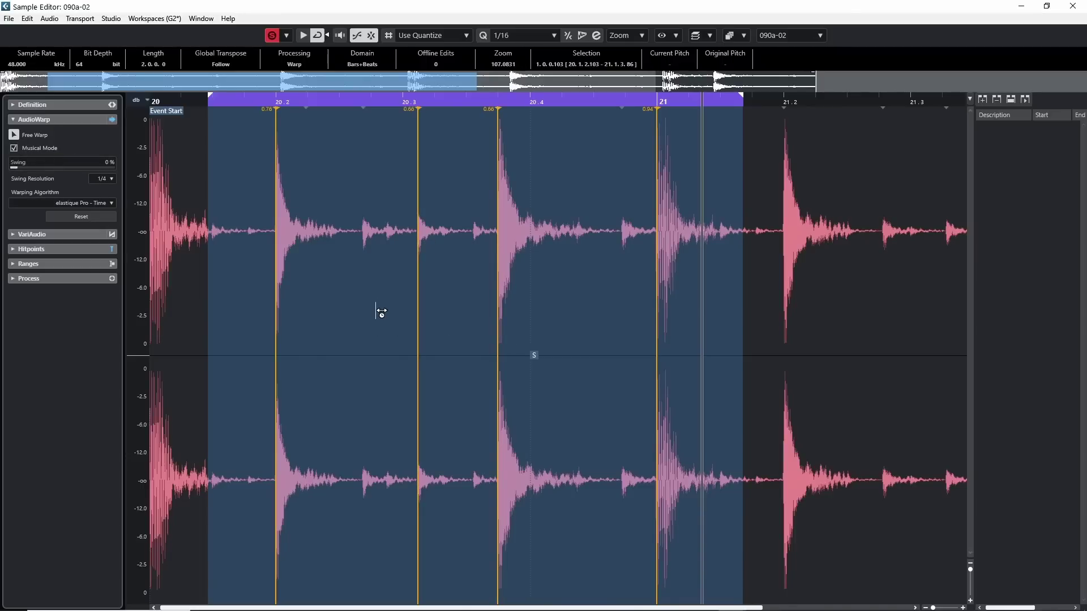
pyautogui.press('shift')
pyautogui.keyDown('shift'); pyautogui.click(419, 296); pyautogui.keyUp('shift')
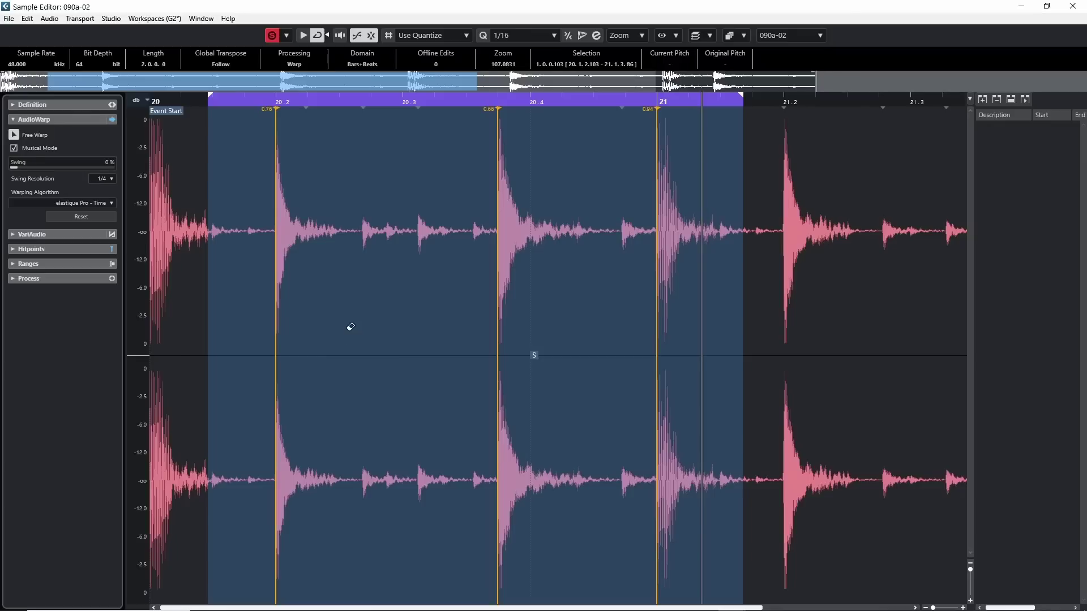
pyautogui.moveTo(246, 326); pyautogui.dragTo(553, 311)
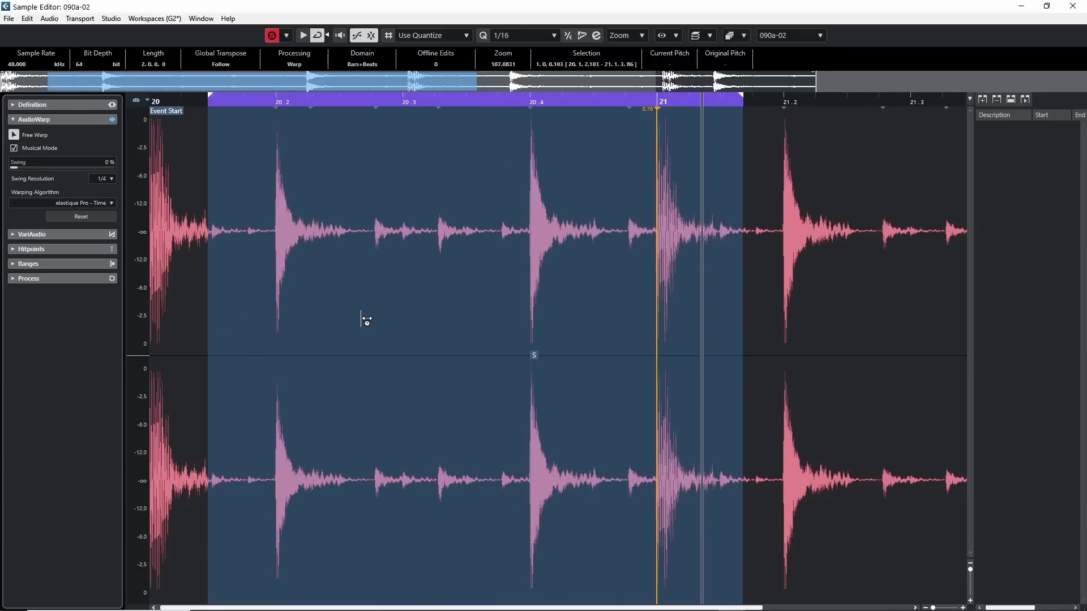
# Step: Reset AudioWarp, then create Free Warp tabs that squeeze and stretch the audio, moving the 4.55 tab earlier
pyautogui.click(84, 217)
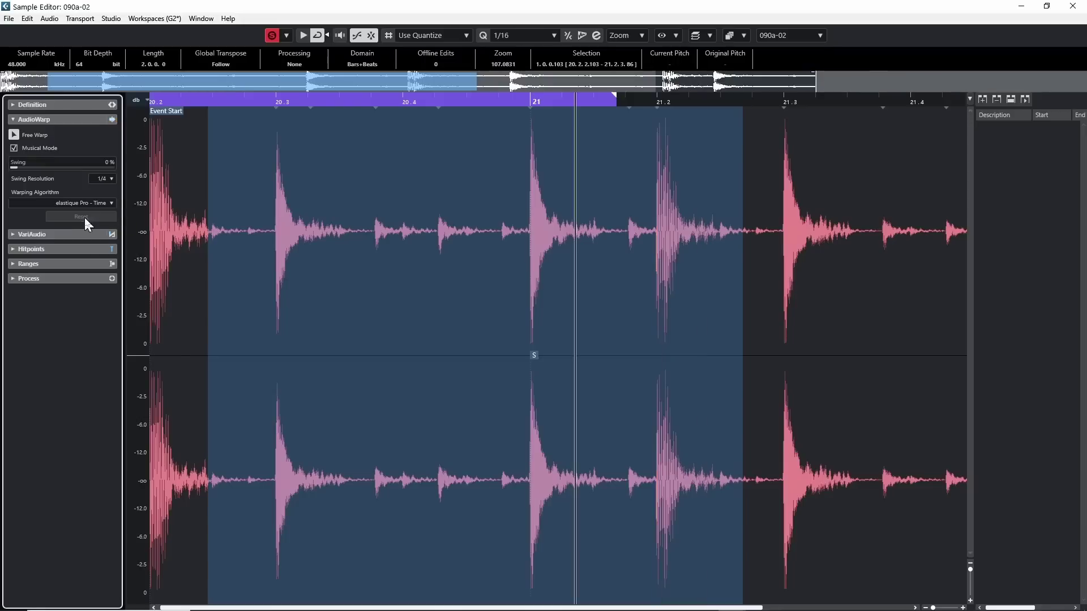
pyautogui.moveTo(366, 308); pyautogui.dragTo(321, 310)
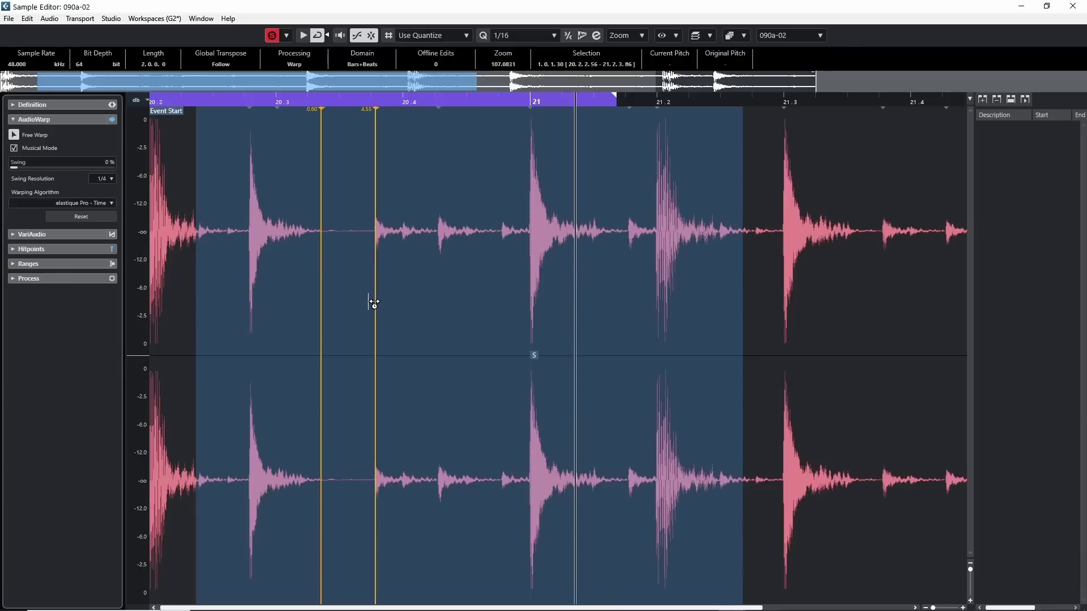
pyautogui.moveTo(374, 303); pyautogui.dragTo(361, 301)
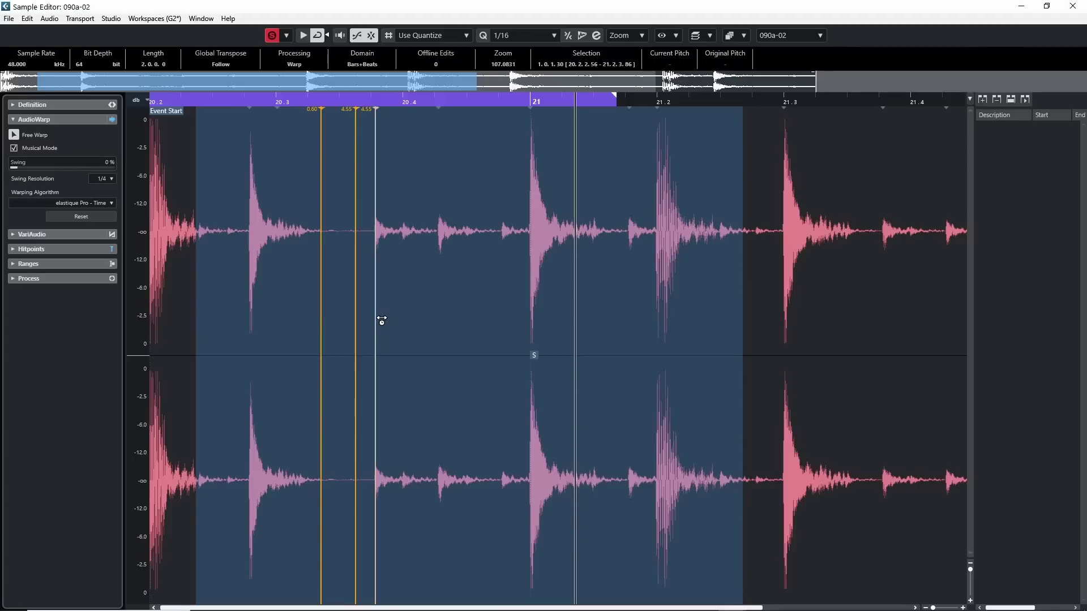
pyautogui.moveTo(382, 320)
pyautogui.mouseDown()
pyautogui.moveTo(500, 325)
pyautogui.moveTo(428, 324)
pyautogui.mouseUp()
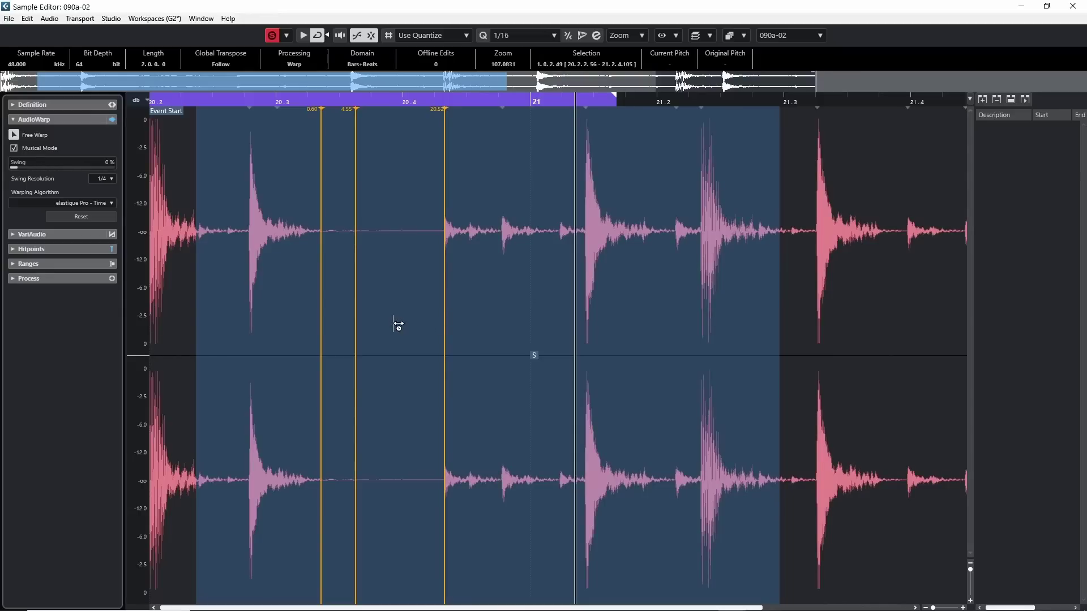
# Step: Shift the warp tab before 20.4 later and add tabs after bar 21, between existing tabs, and before 21.3
pyautogui.click(445, 305)
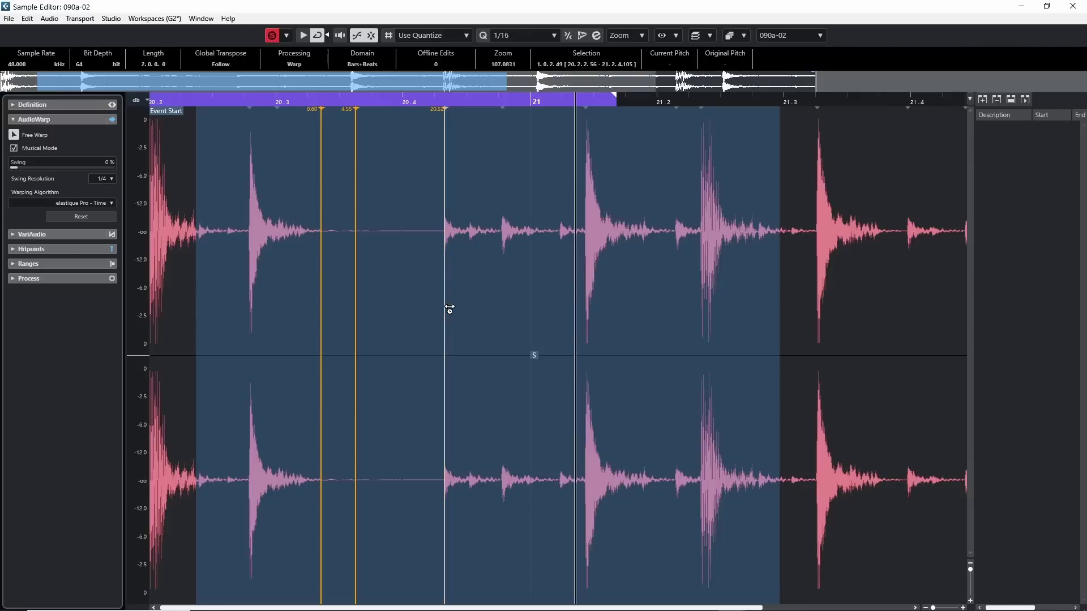
pyautogui.moveTo(449, 310)
pyautogui.mouseDown()
pyautogui.moveTo(512, 333)
pyautogui.moveTo(482, 327)
pyautogui.mouseUp()
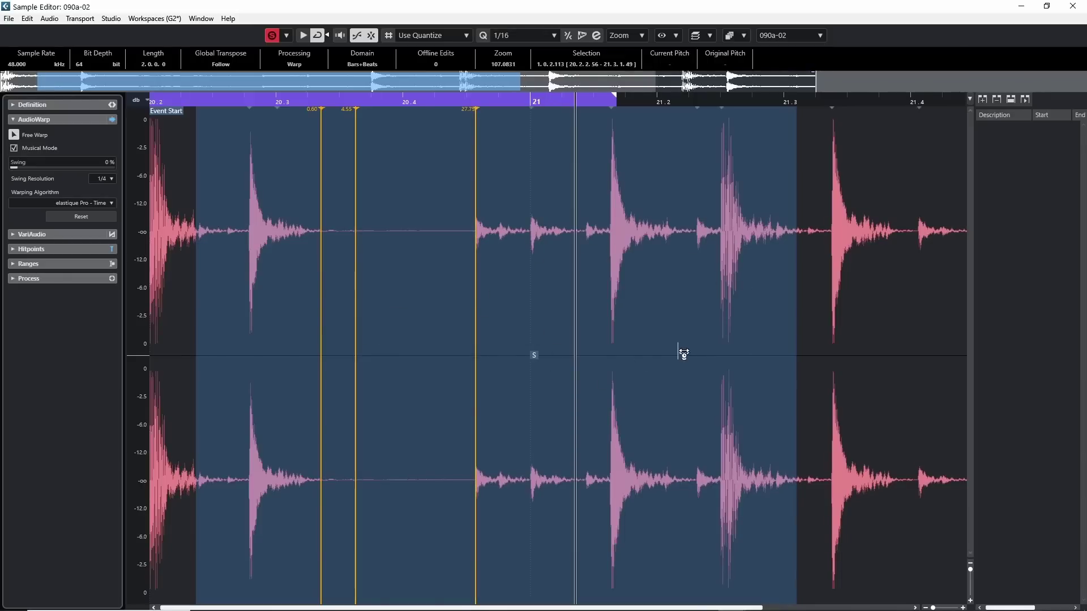
pyautogui.click(664, 309)
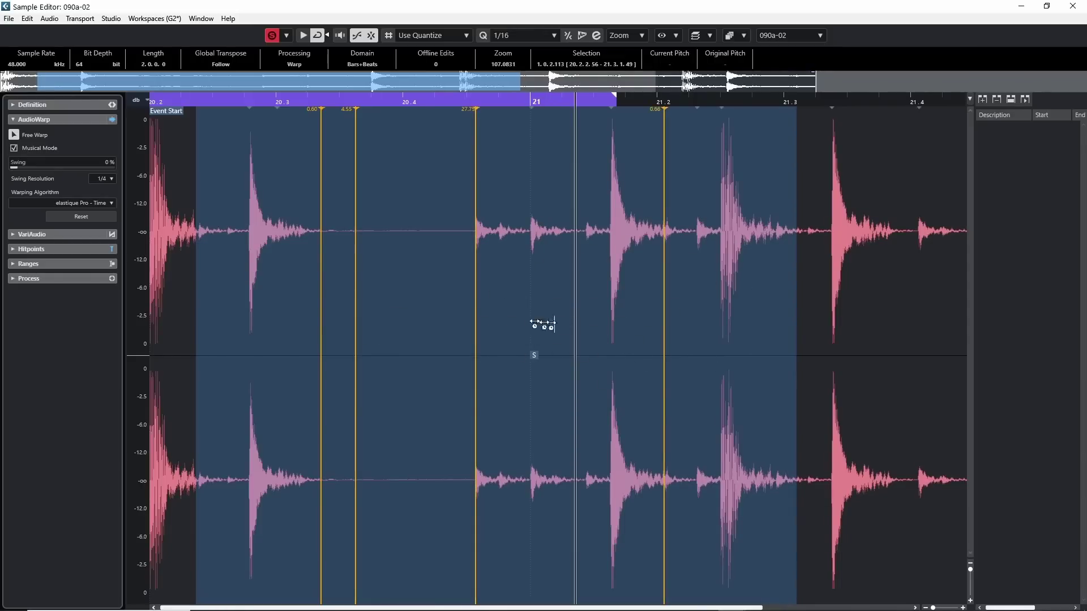
pyautogui.click(413, 314)
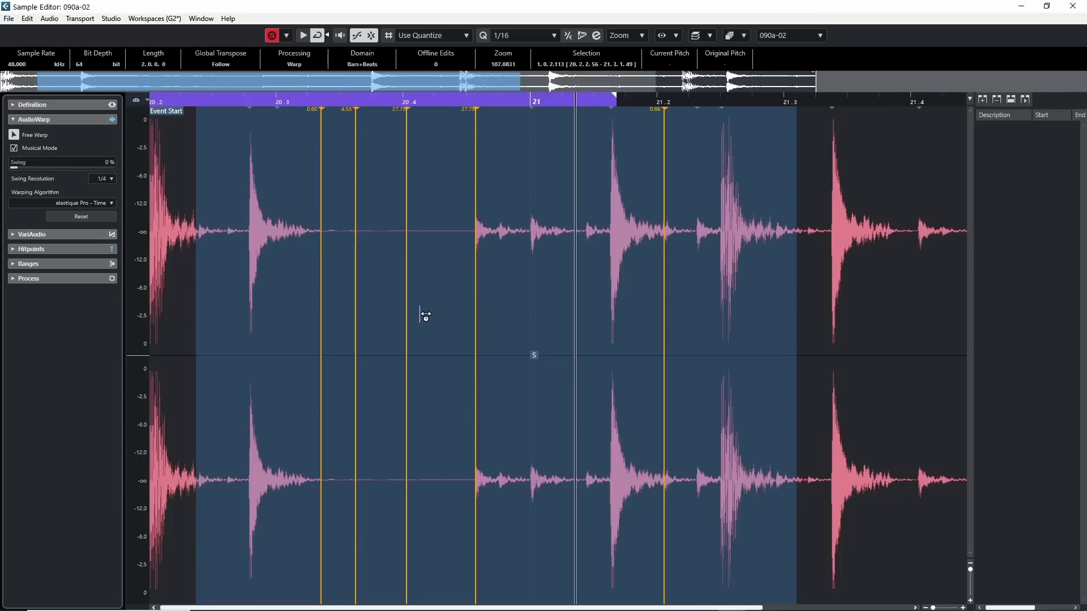
pyautogui.moveTo(485, 314)
pyautogui.mouseDown()
pyautogui.moveTo(566, 317)
pyautogui.moveTo(459, 320)
pyautogui.moveTo(572, 318)
pyautogui.moveTo(446, 317)
pyautogui.moveTo(514, 314)
pyautogui.moveTo(485, 316)
pyautogui.mouseUp()
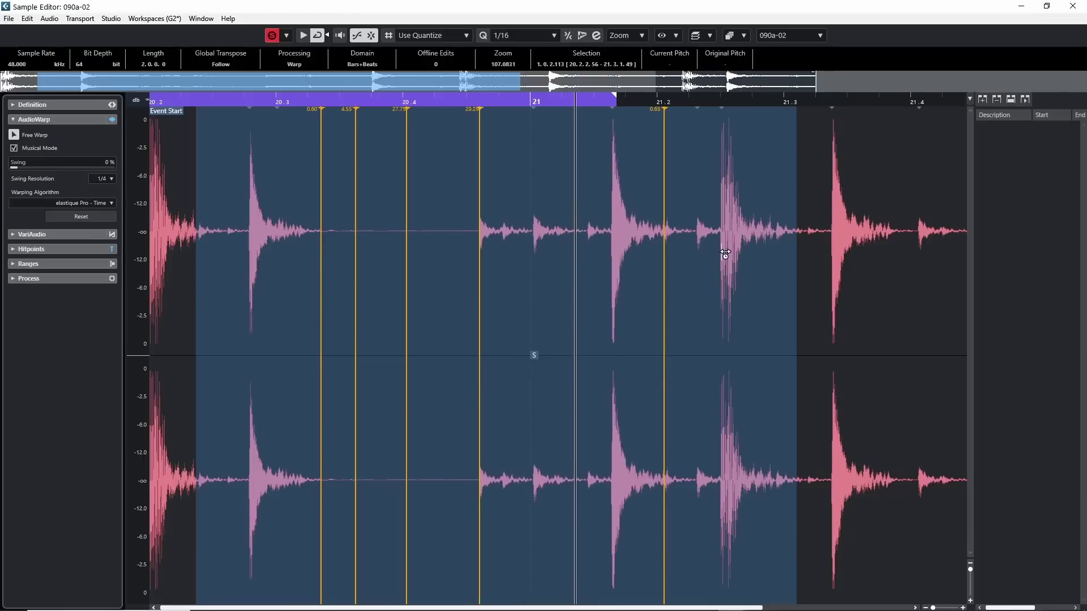
pyautogui.moveTo(725, 254)
pyautogui.mouseDown()
pyautogui.moveTo(767, 266)
pyautogui.moveTo(735, 268)
pyautogui.mouseUp()
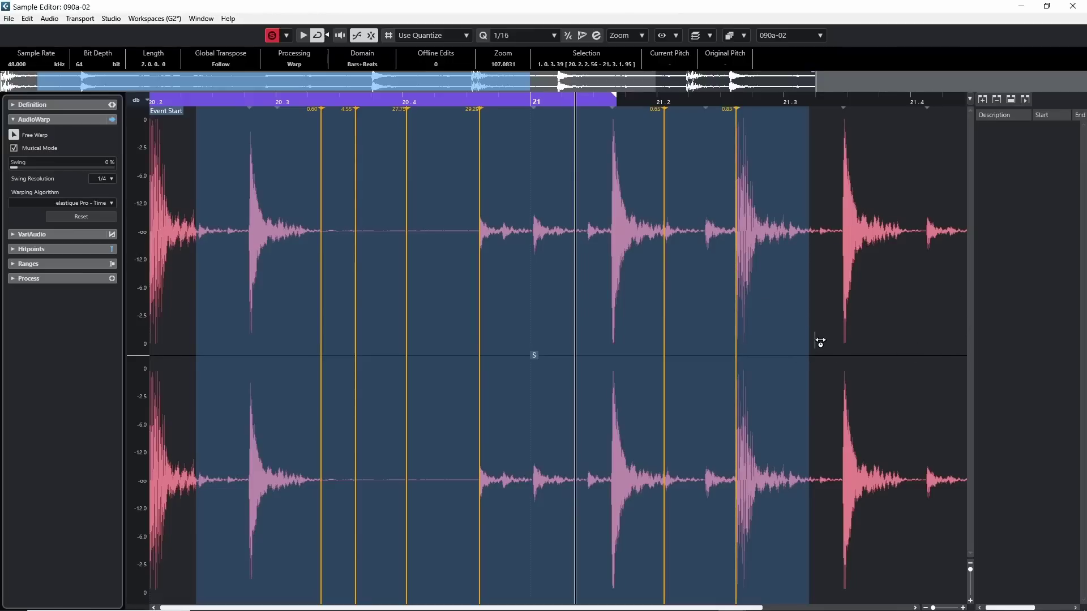
# Step: Add more warp tabs around bar 21 and near 20.3, moving the 0.65 tab earlier
pyautogui.click(526, 308)
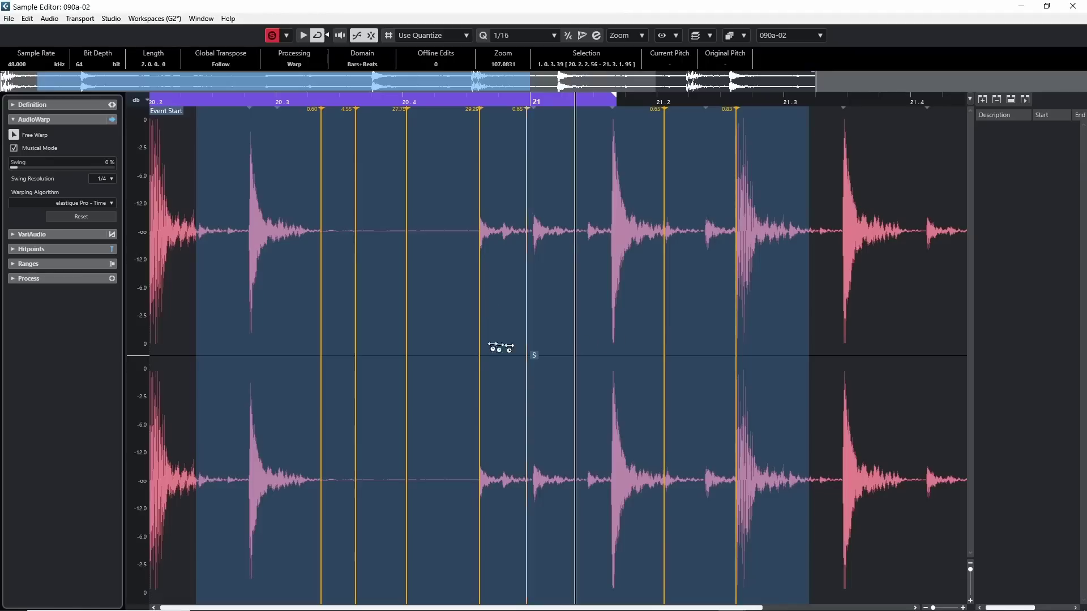
pyautogui.click(499, 293)
pyautogui.click(562, 290)
pyautogui.moveTo(527, 296)
pyautogui.mouseDown()
pyautogui.moveTo(498, 309)
pyautogui.moveTo(546, 310)
pyautogui.moveTo(514, 322)
pyautogui.moveTo(531, 326)
pyautogui.mouseUp()
pyautogui.click(279, 316)
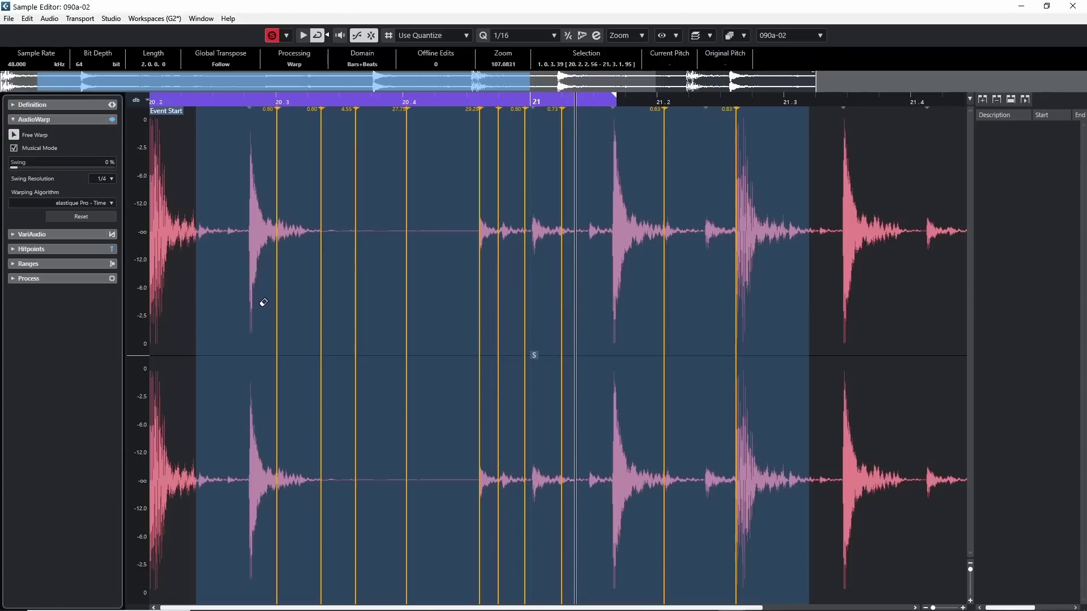
# Step: Erase the 0.60 tab and a sweep of other warp tabs, then Reset to clear all warping
pyautogui.keyDown('shift'); pyautogui.click(278, 309); pyautogui.keyUp('shift')
pyautogui.moveTo(283, 306); pyautogui.dragTo(458, 306)
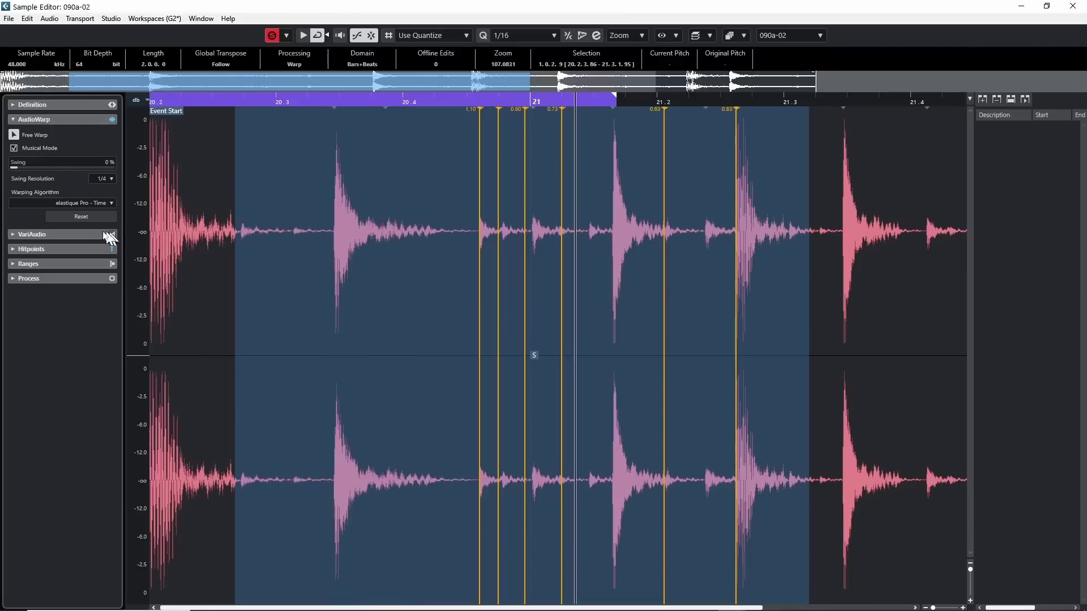
pyautogui.click(79, 217)
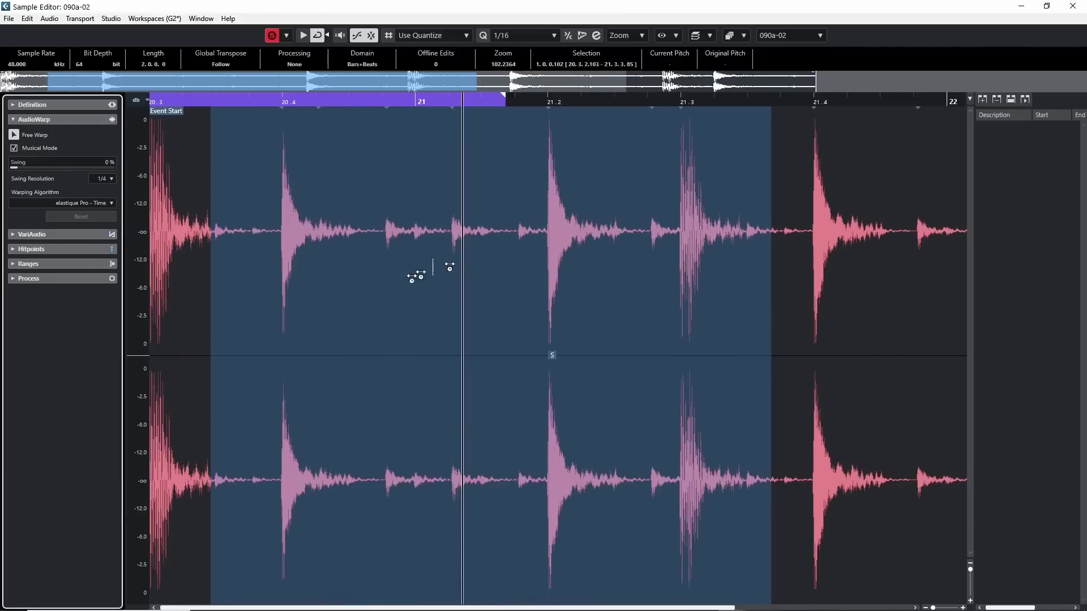